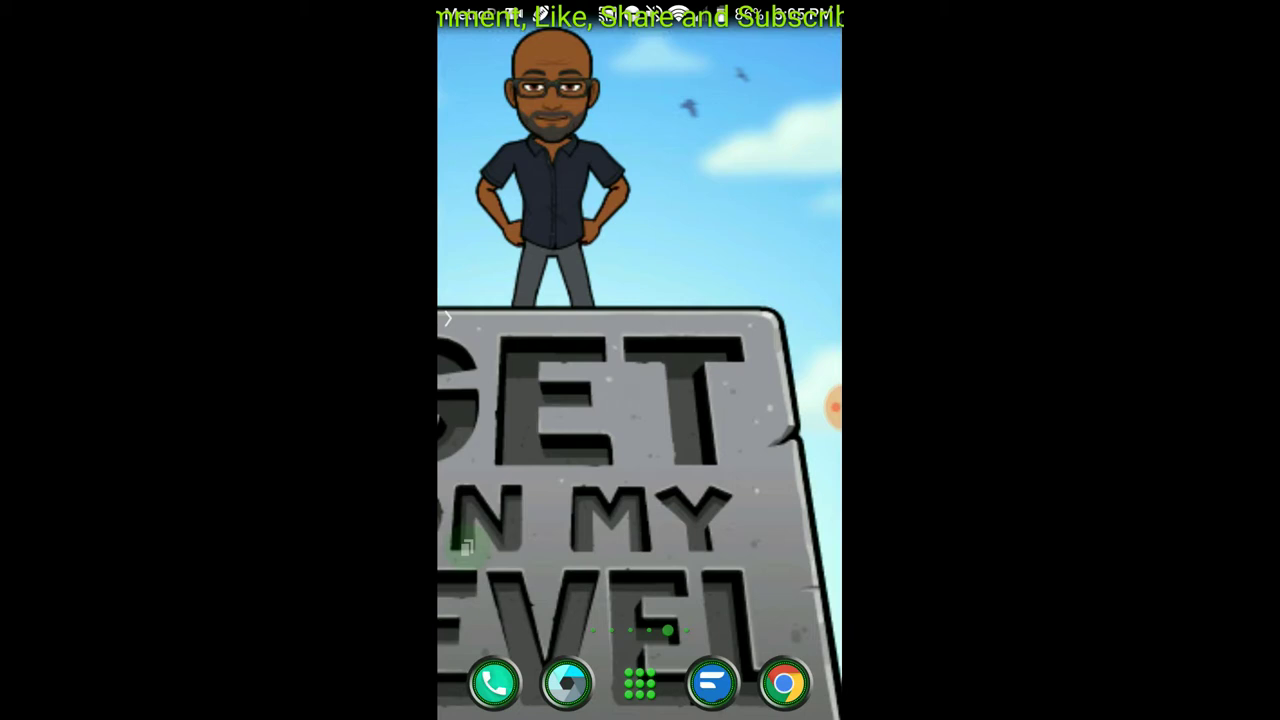
Swipe to the next home screen page with the Google search widget
left_click_drag(760, 400, 500, 400)
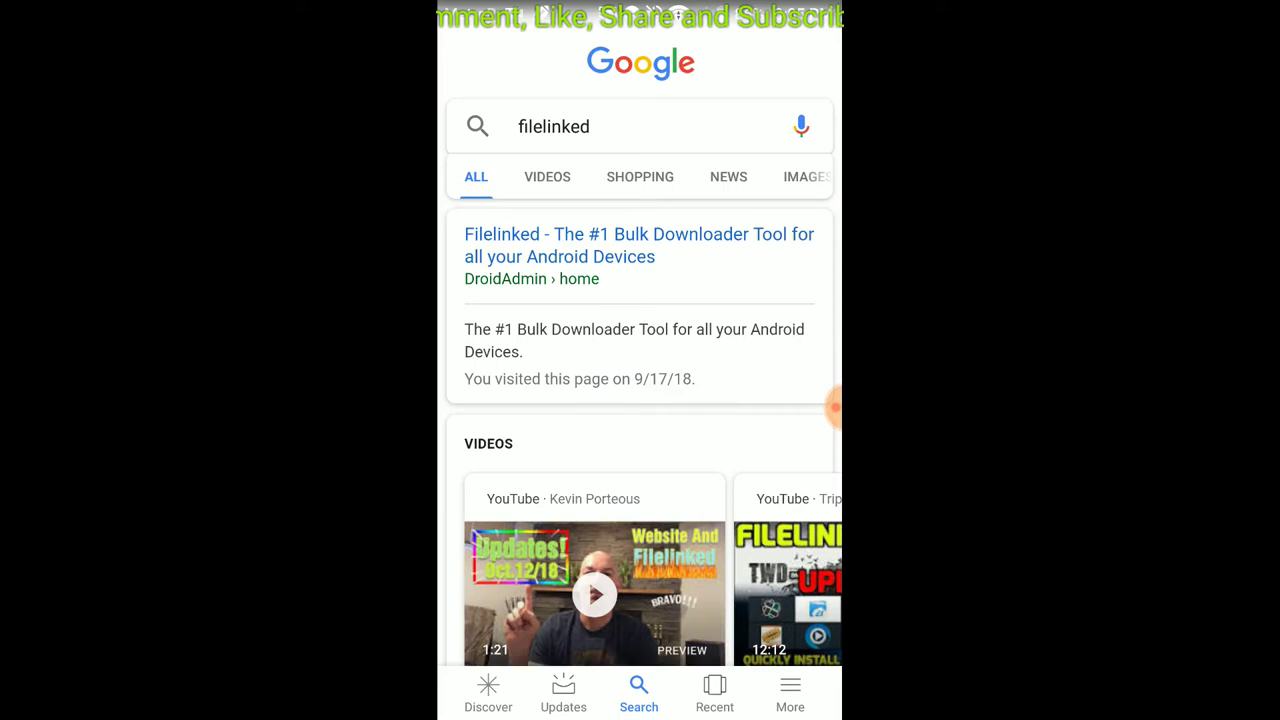
Open the 'Filelinked - The #1 Bulk Downloader Tool' result from the filelinked search
left_click(639, 245)
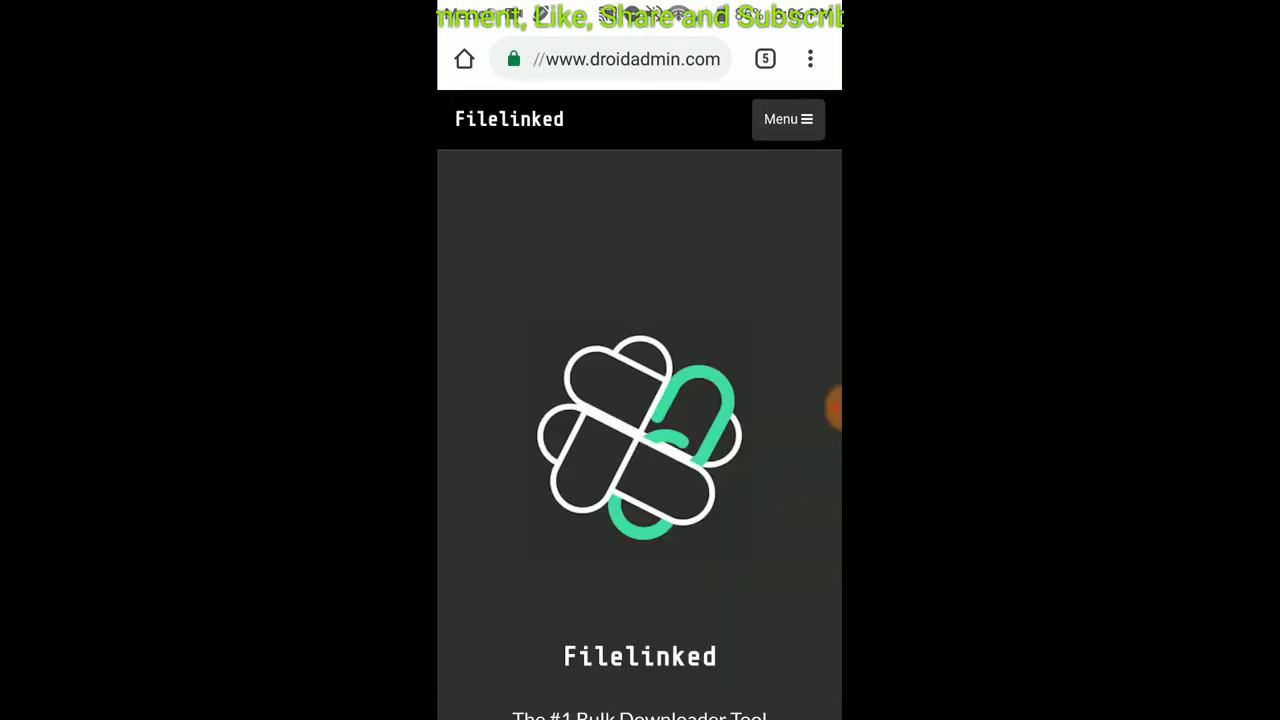
Download the Filelinked APK from droidadmin.com and open it for installation
scroll(639, 400, "down", 3)
scroll(639, 400, "down", 3)
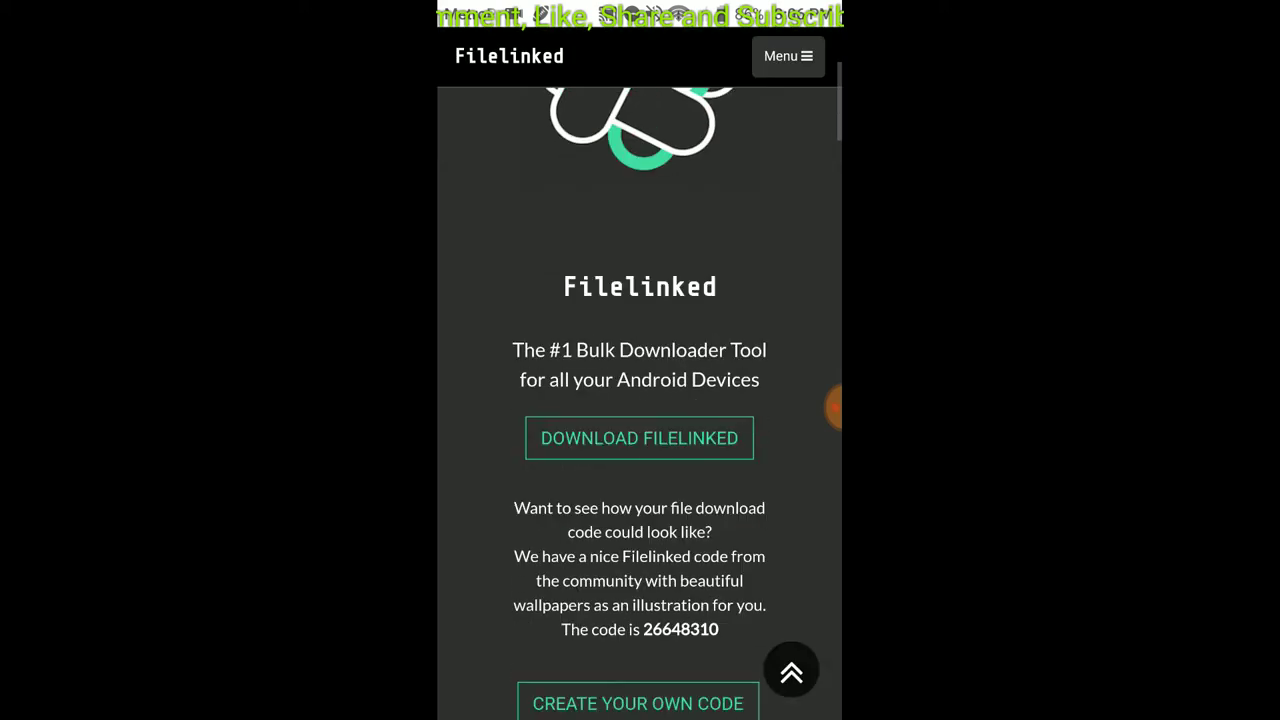
left_click(639, 329)
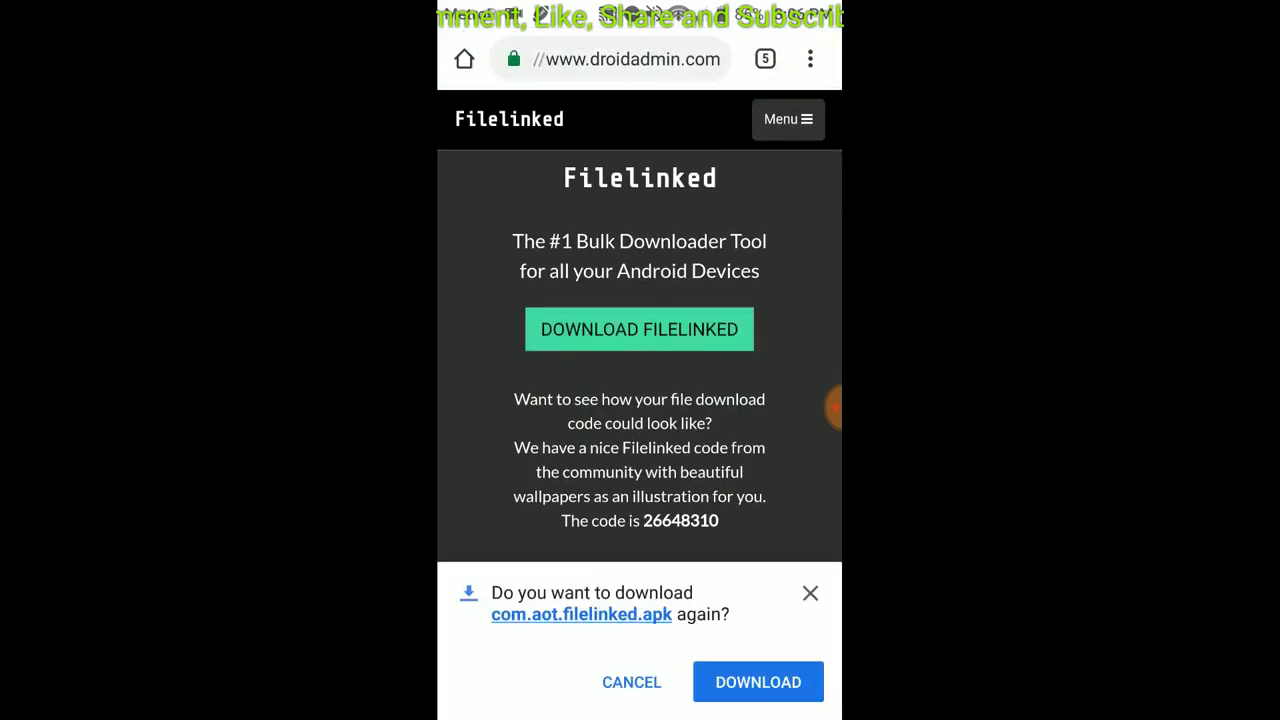
left_click(758, 681)
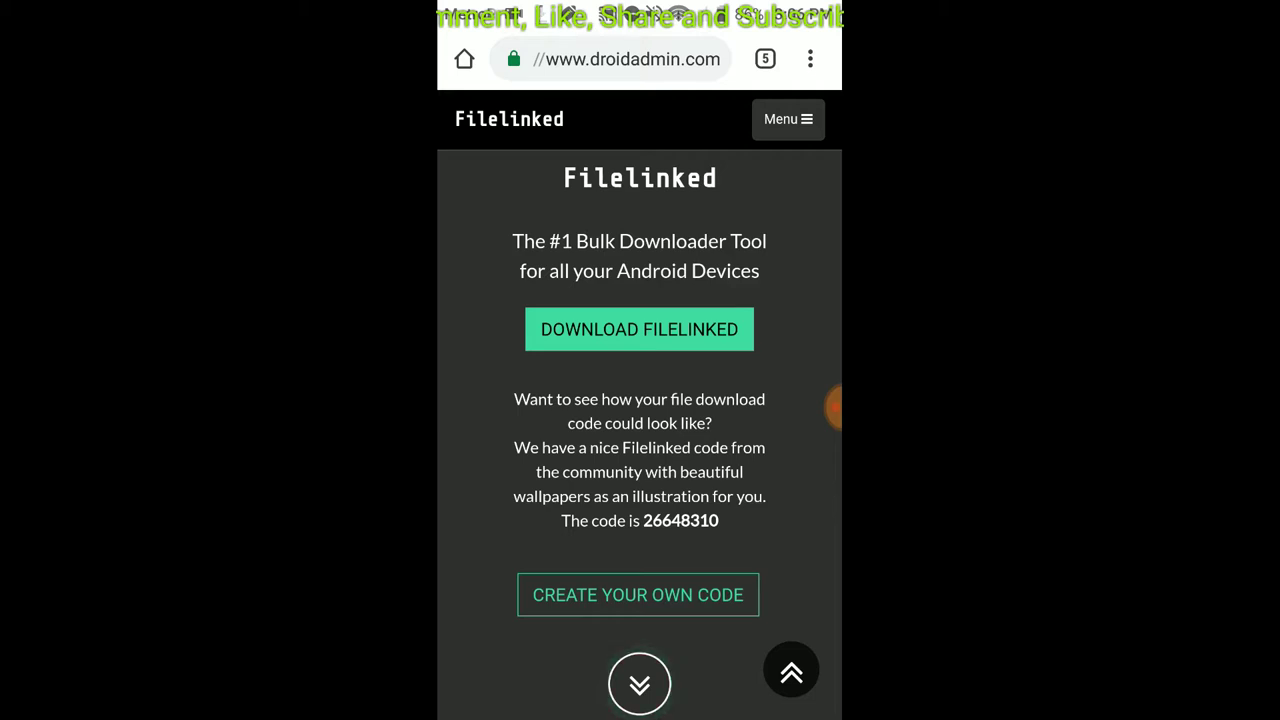
left_click(792, 693)
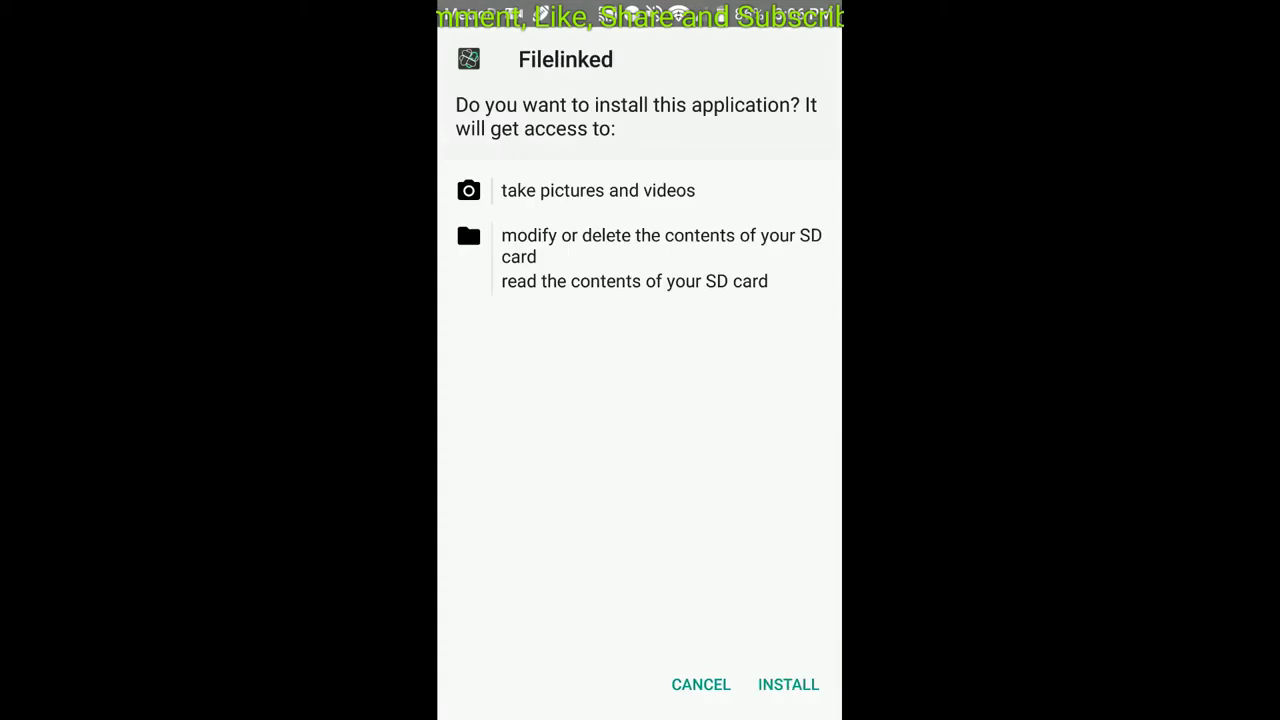
Install Filelinked with its requested permissions and launch it
left_click(788, 684)
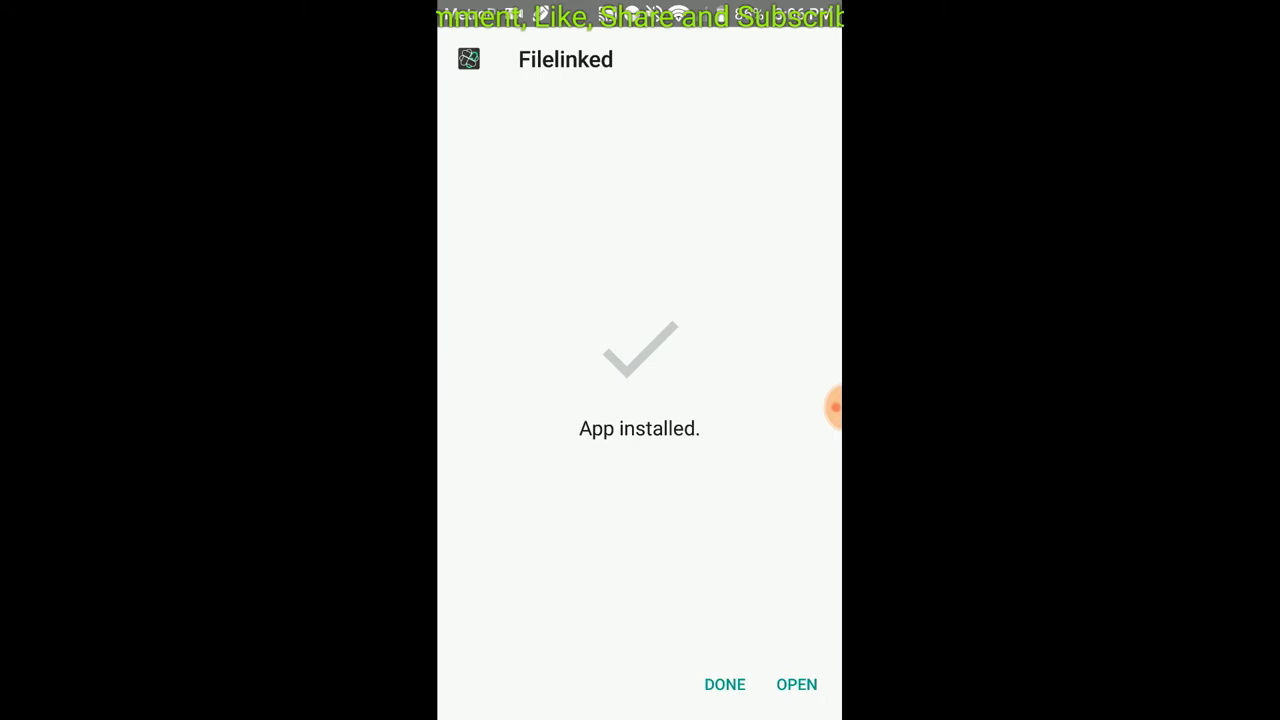
left_click(797, 684)
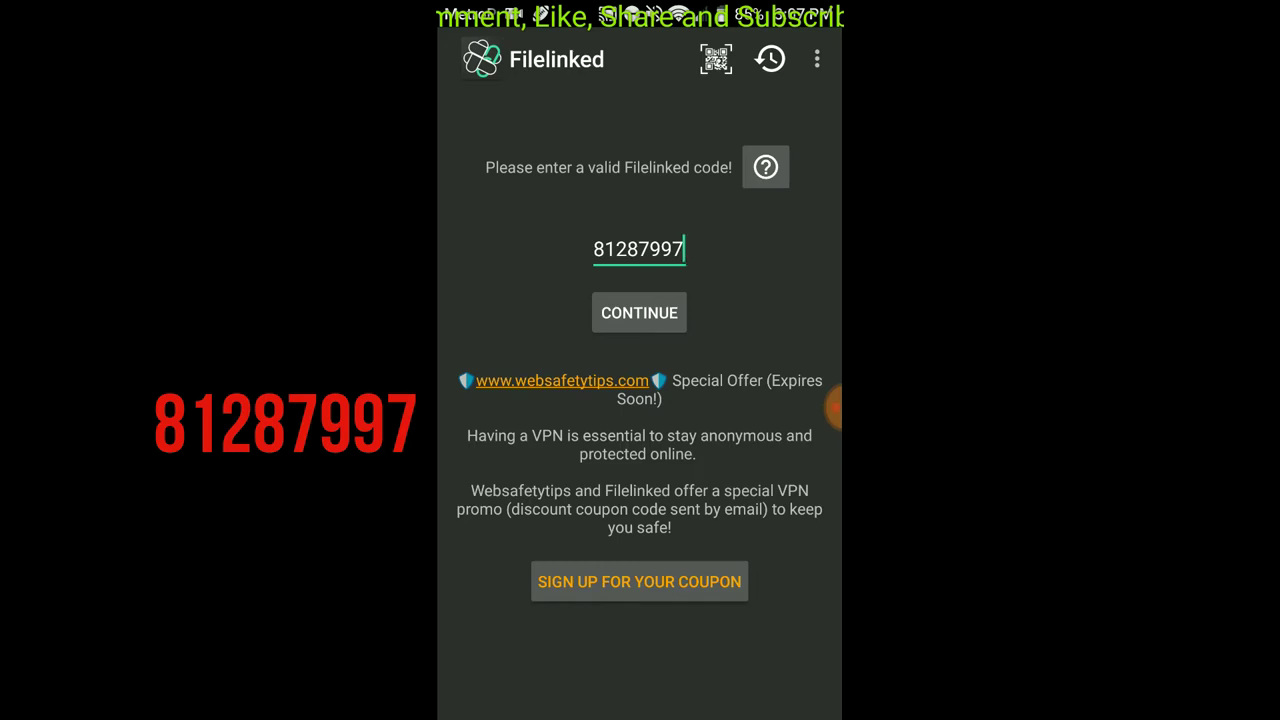
left_click(639, 312)
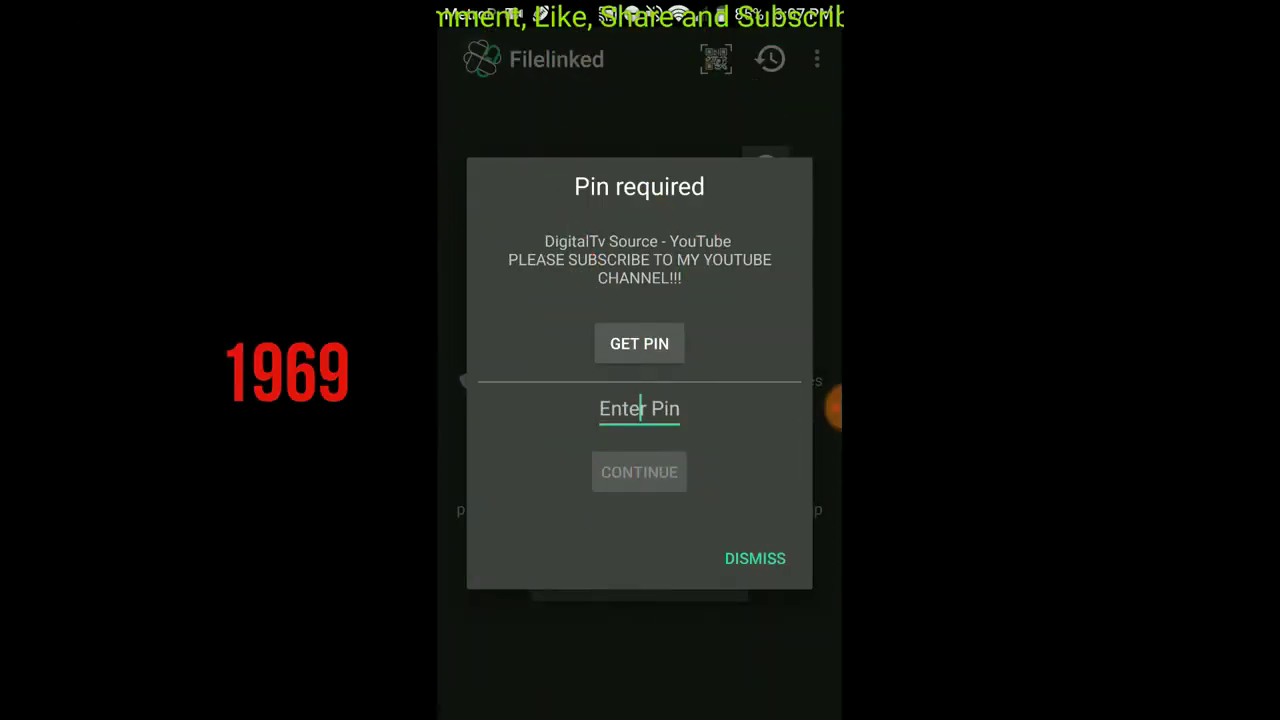
left_click(639, 408)
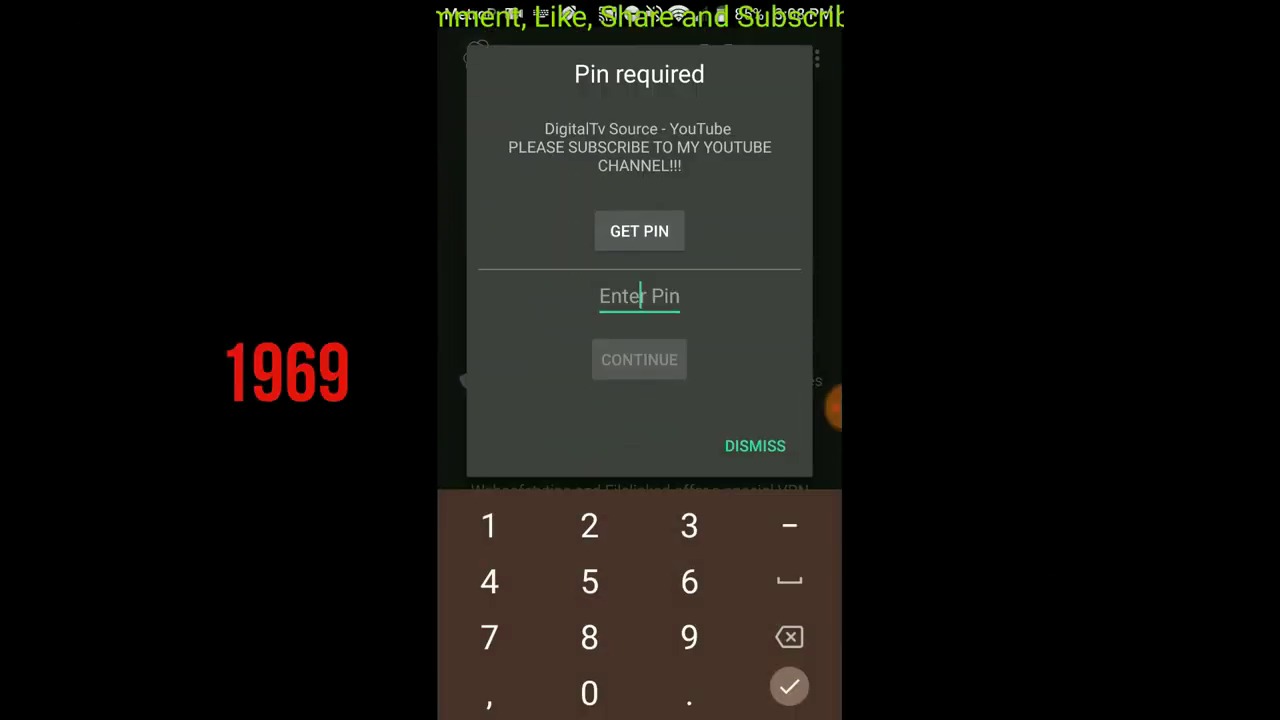
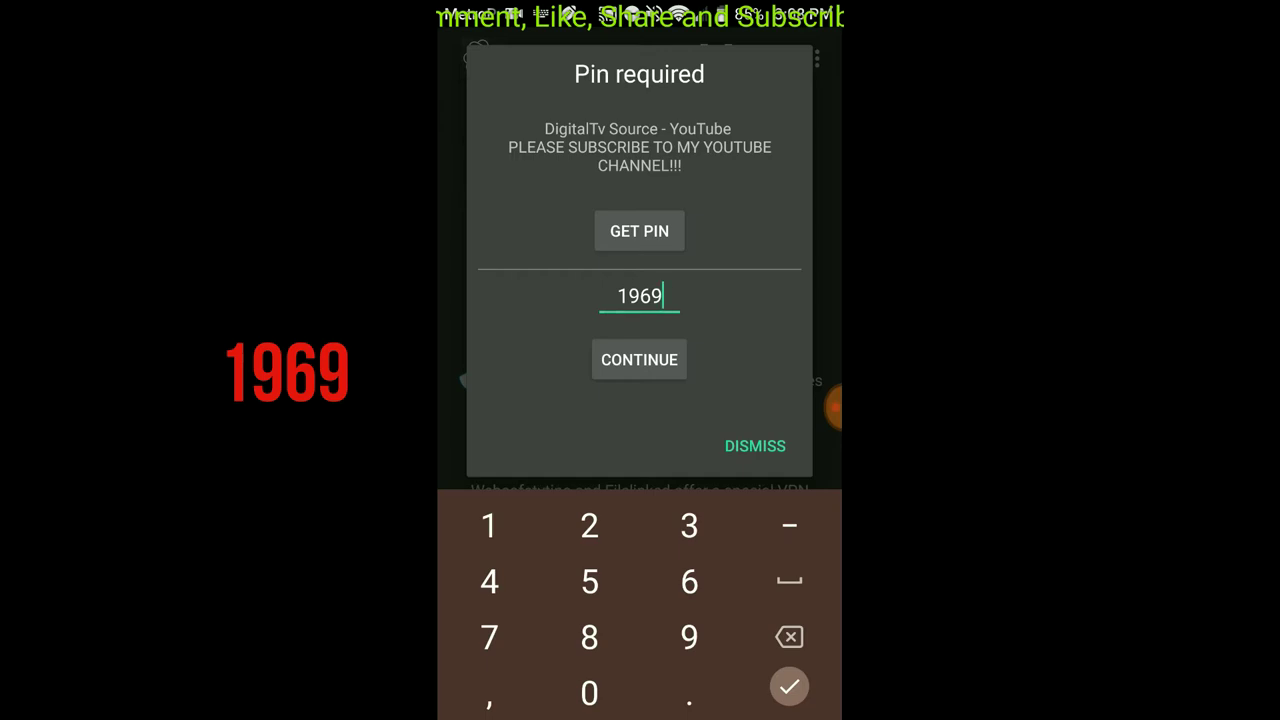
key("Return")
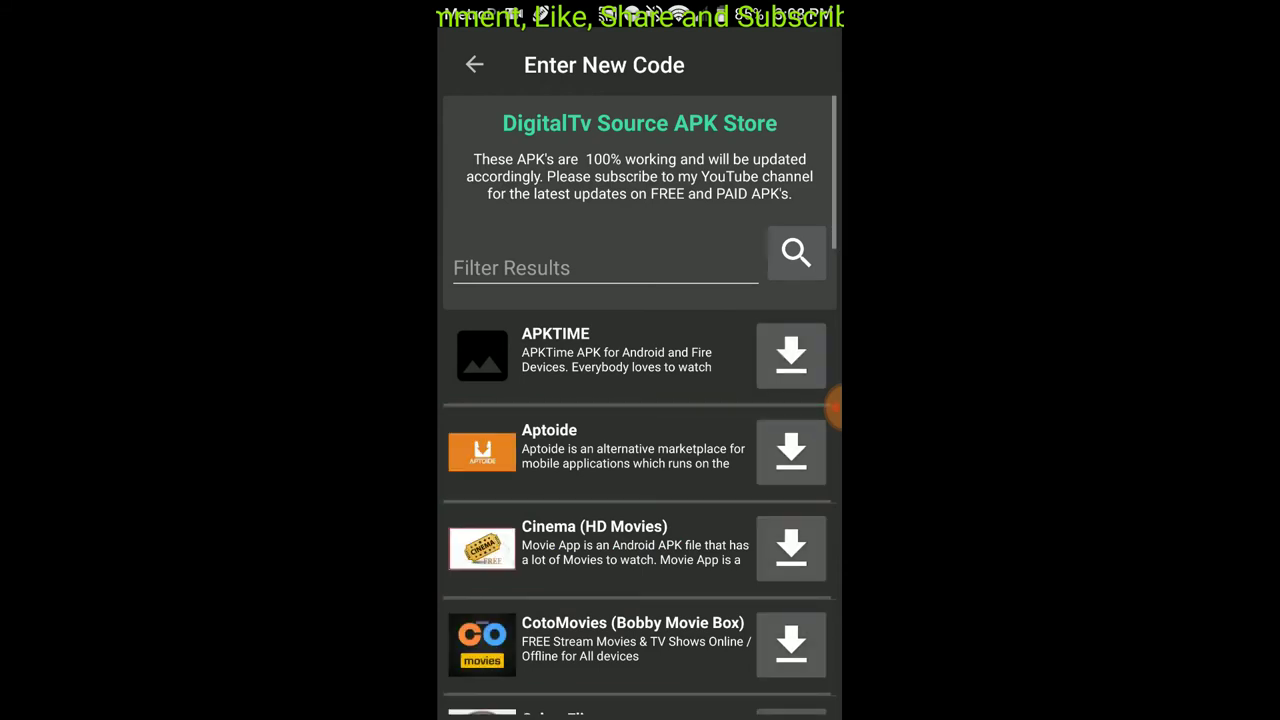
Dismiss the newsletter offer, download Cyber Flix, and start installing it
scroll(640, 400, "down", 3)
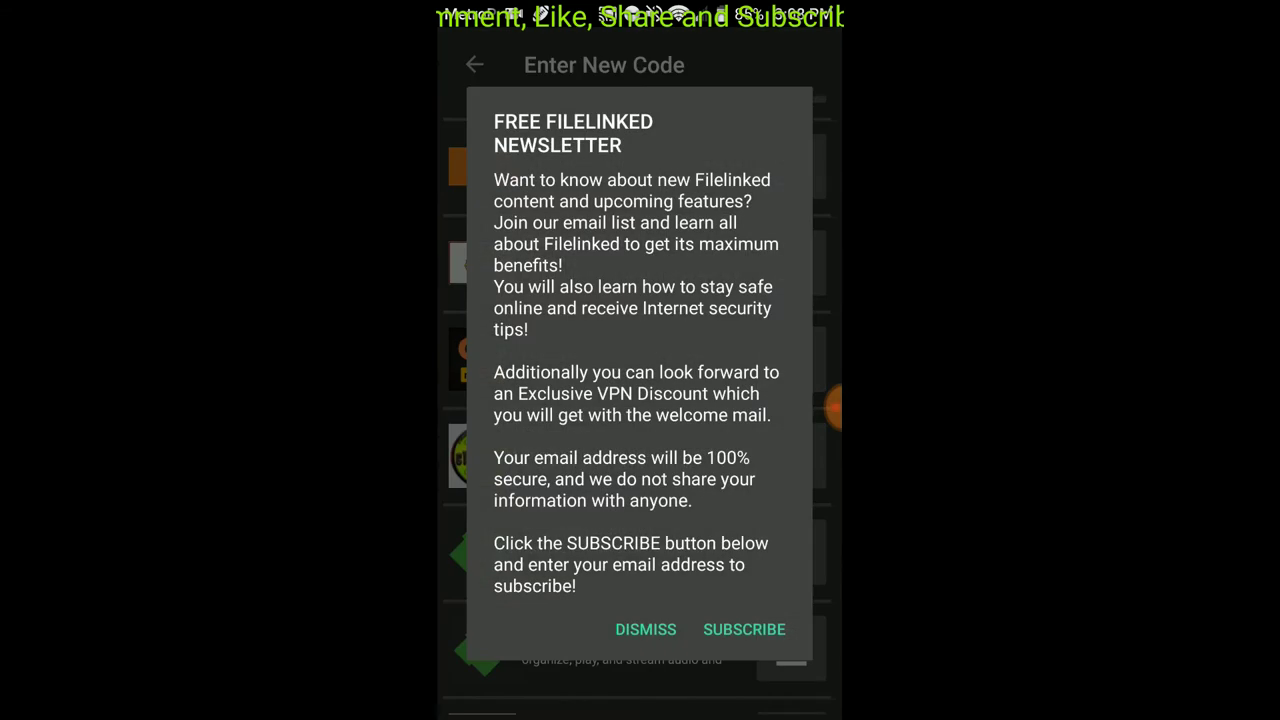
left_click(645, 629)
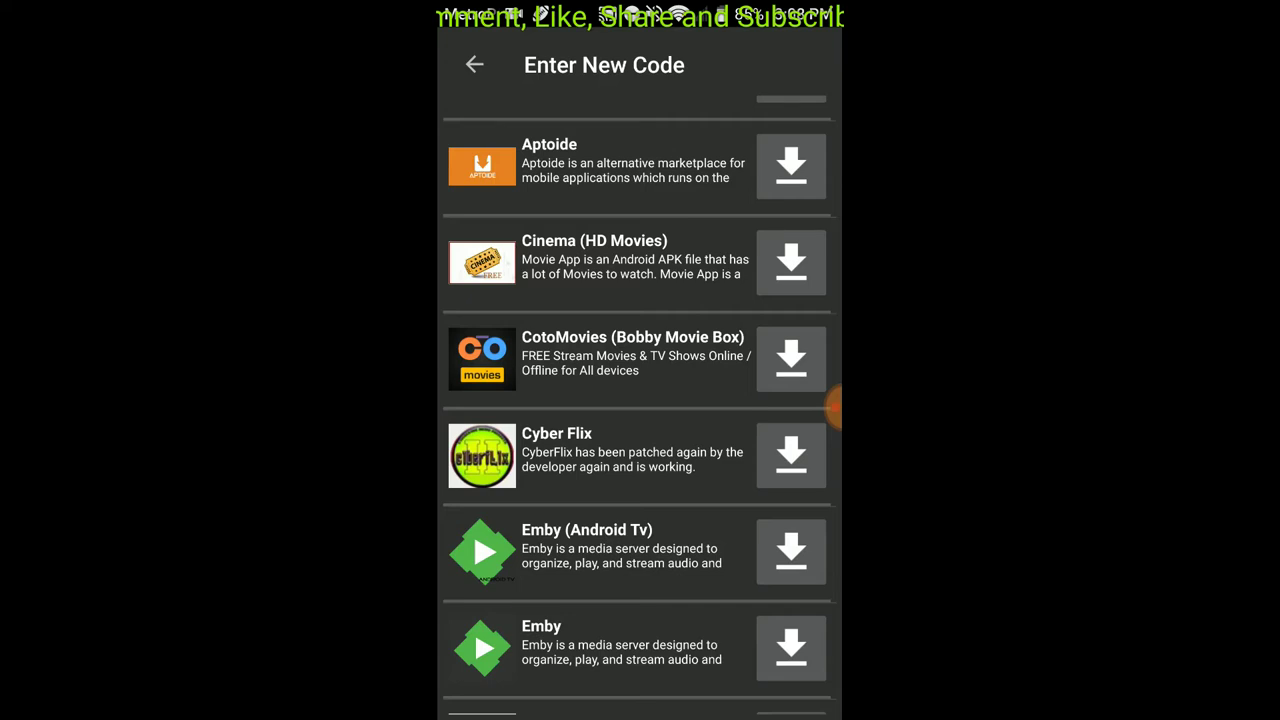
left_click(791, 455)
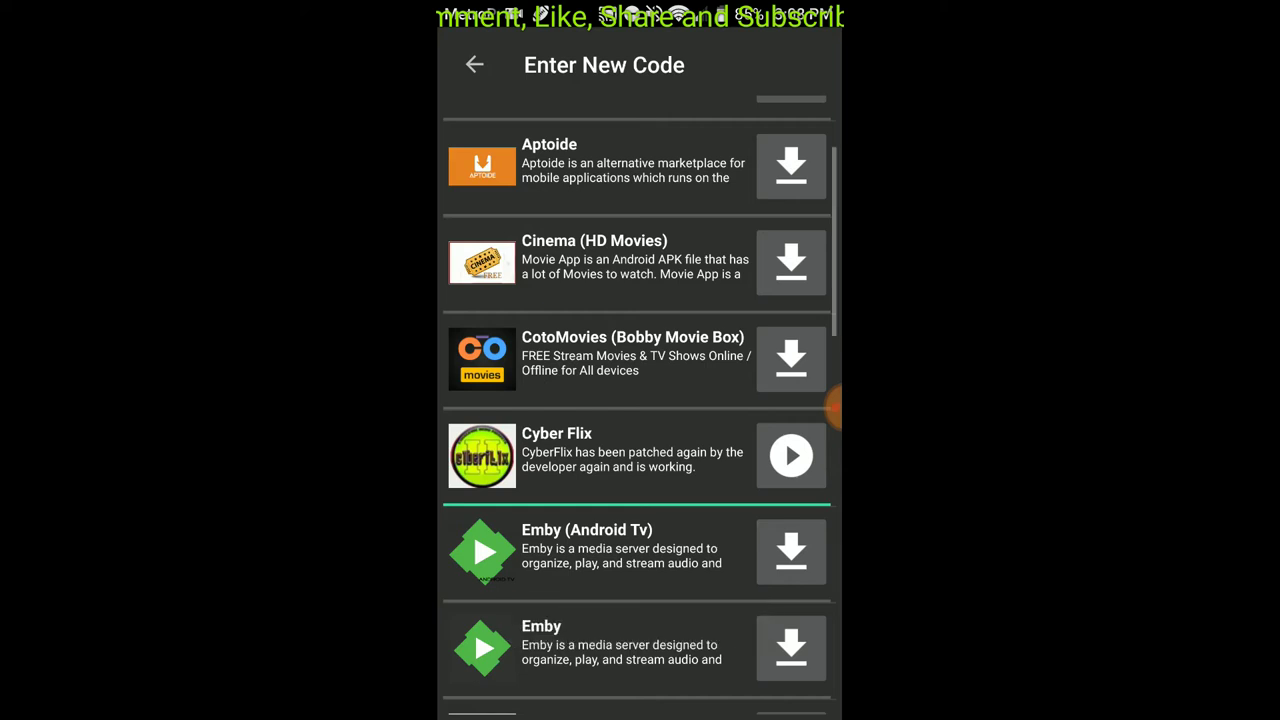
left_click(791, 456)
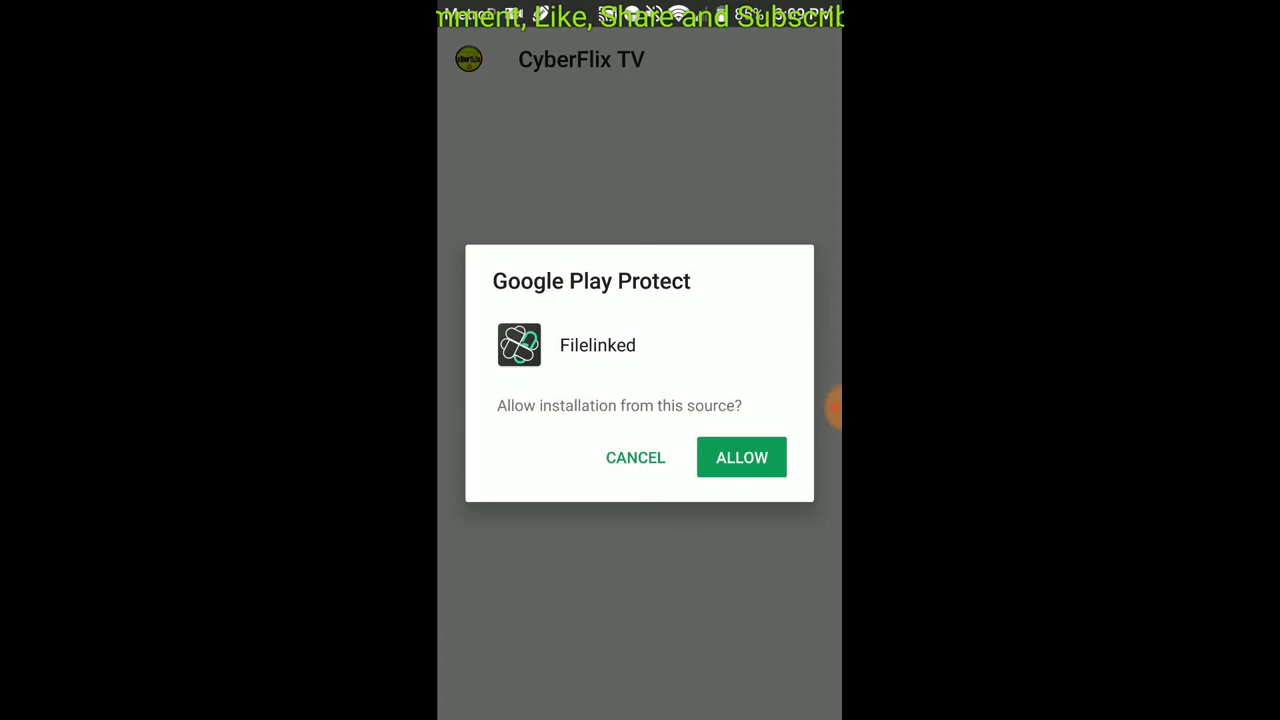
Allow installs from Filelinked, then launch the installed CyberFlix TV
left_click(741, 457)
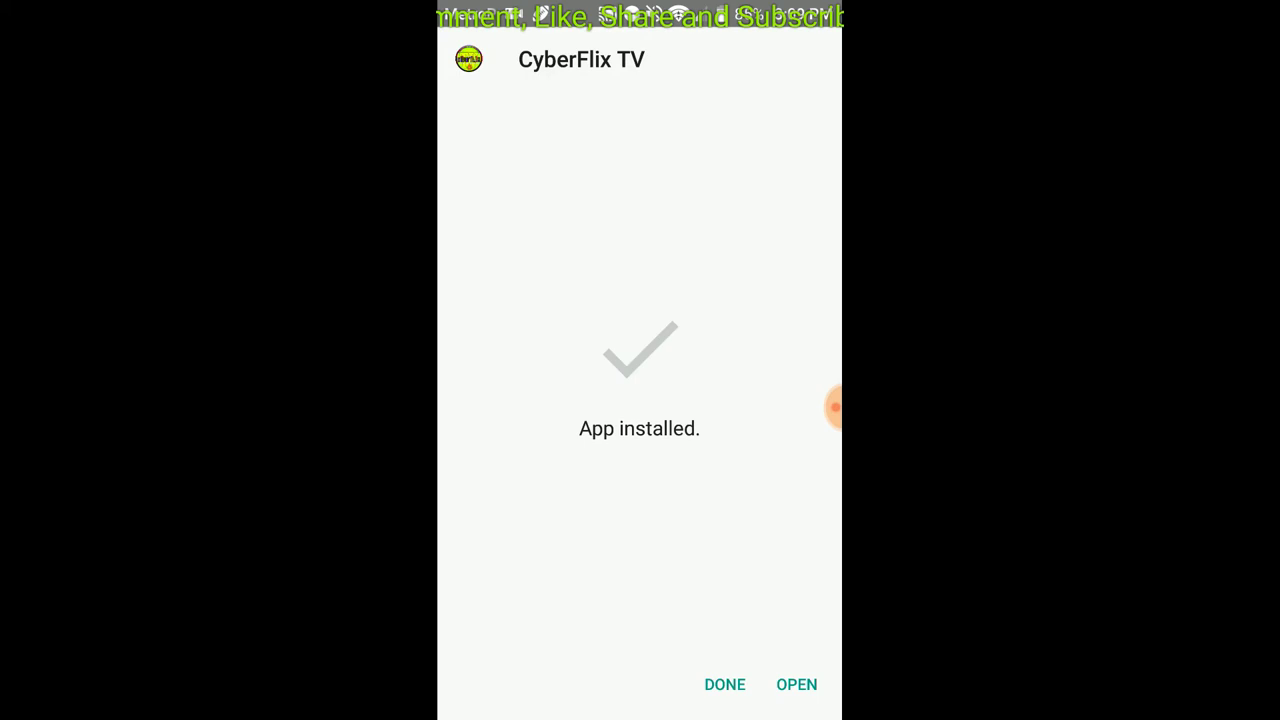
left_click(797, 684)
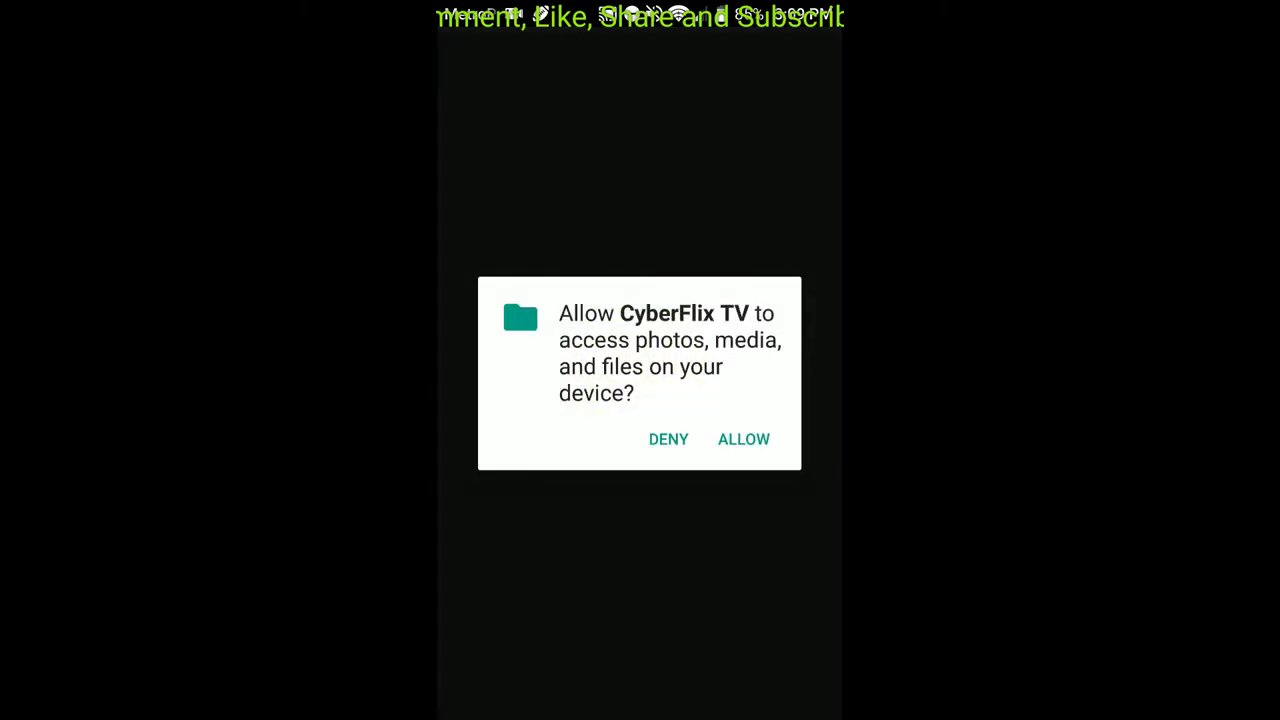
Grant storage access, close the changelog, keep CyberPlay as default player, and accept the disclaimer
left_click(744, 439)
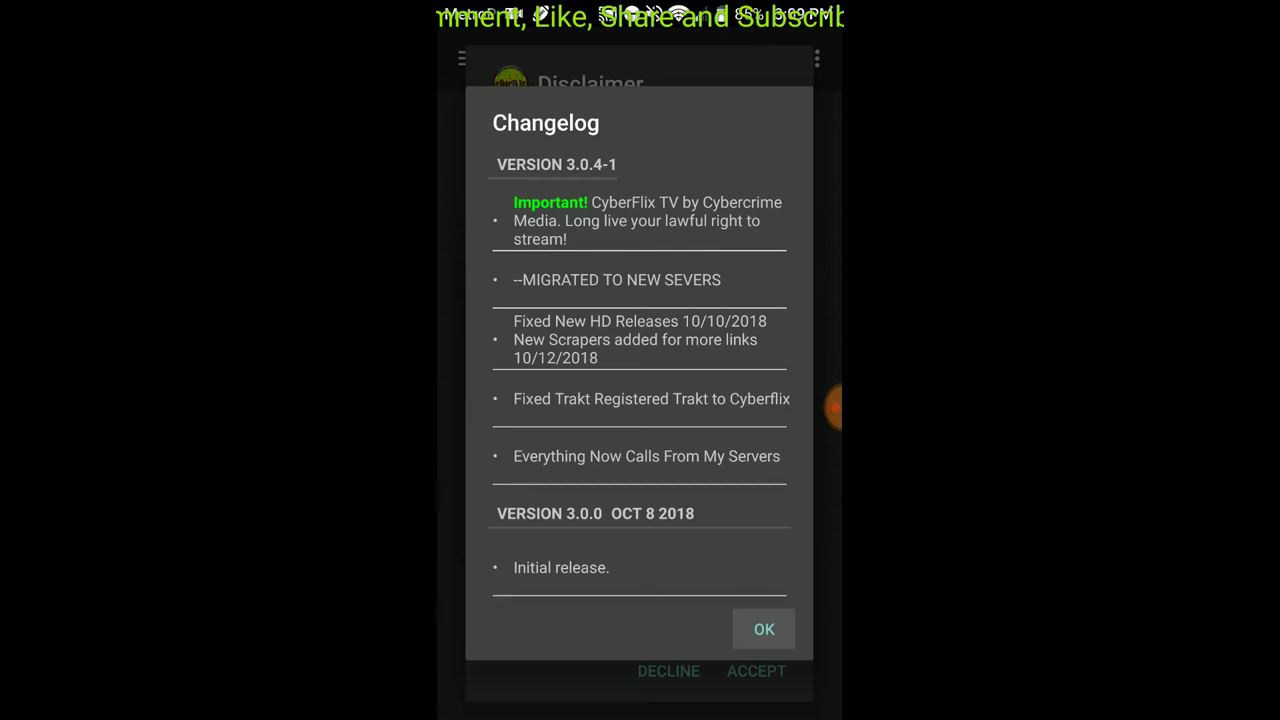
left_click(764, 629)
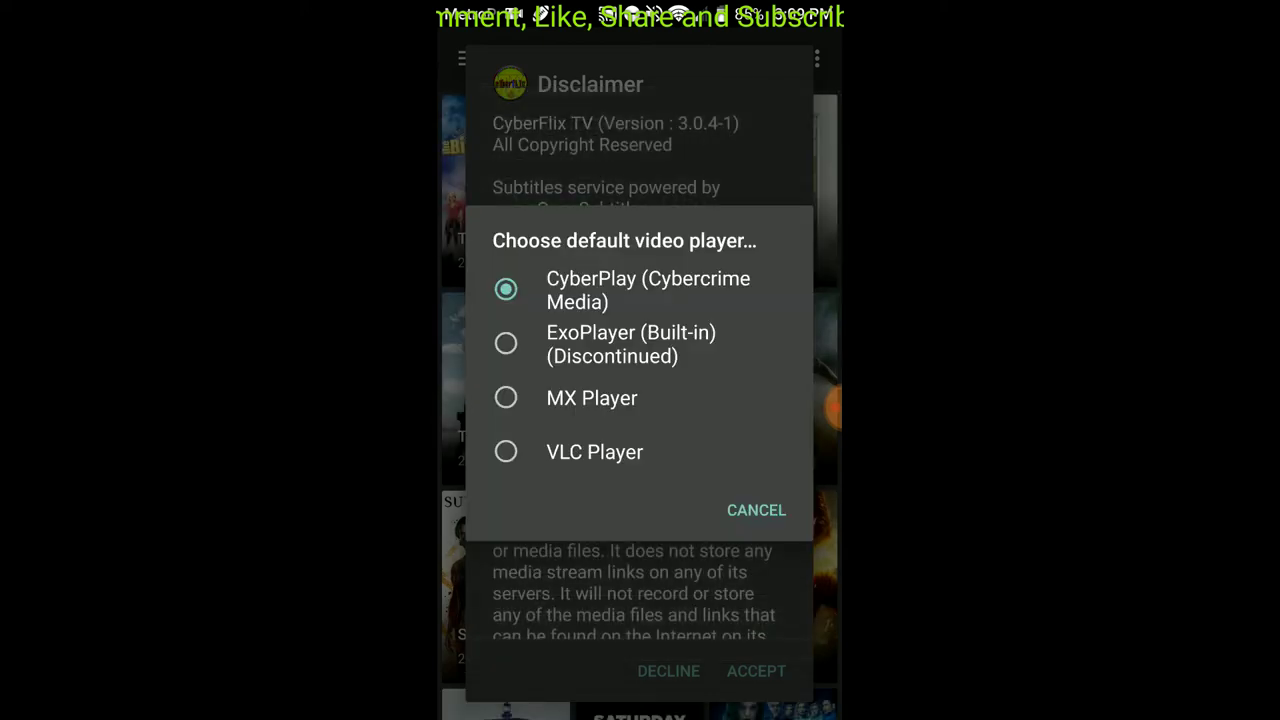
left_click(505, 289)
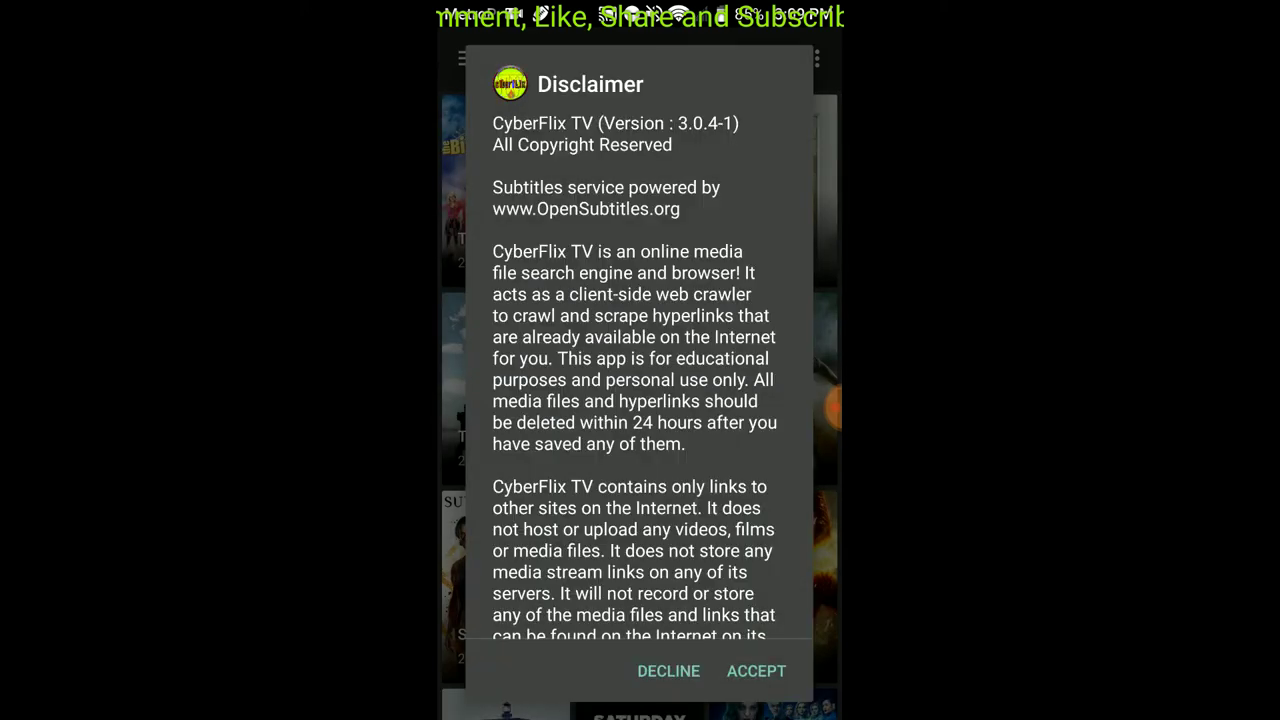
left_click(756, 671)
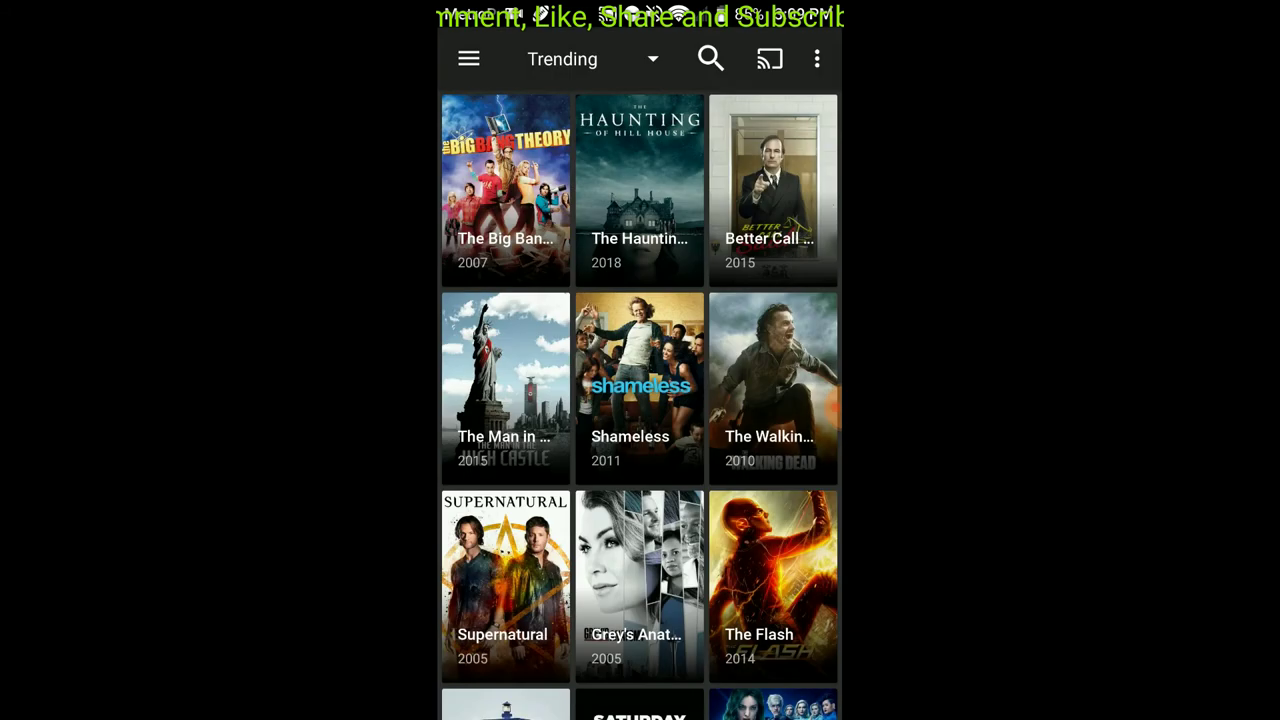
Switch the catalog to Movies with the New HD Releases category
left_click(469, 59)
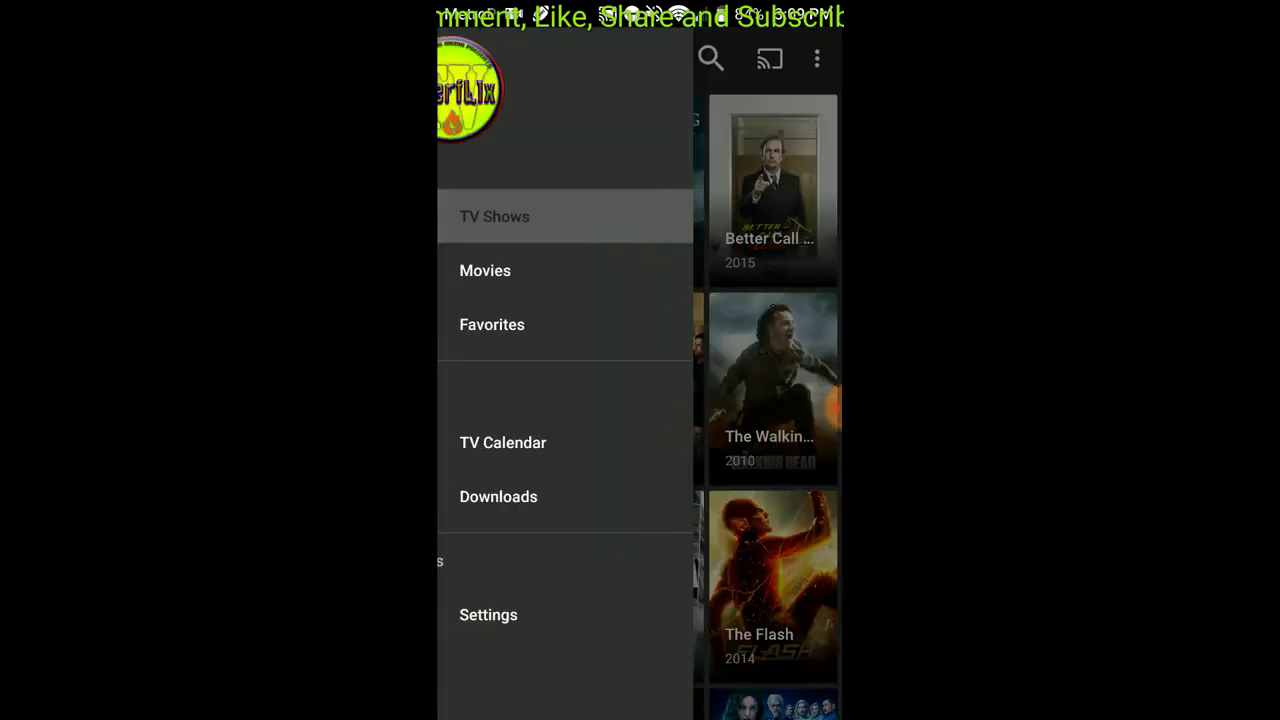
left_click(544, 270)
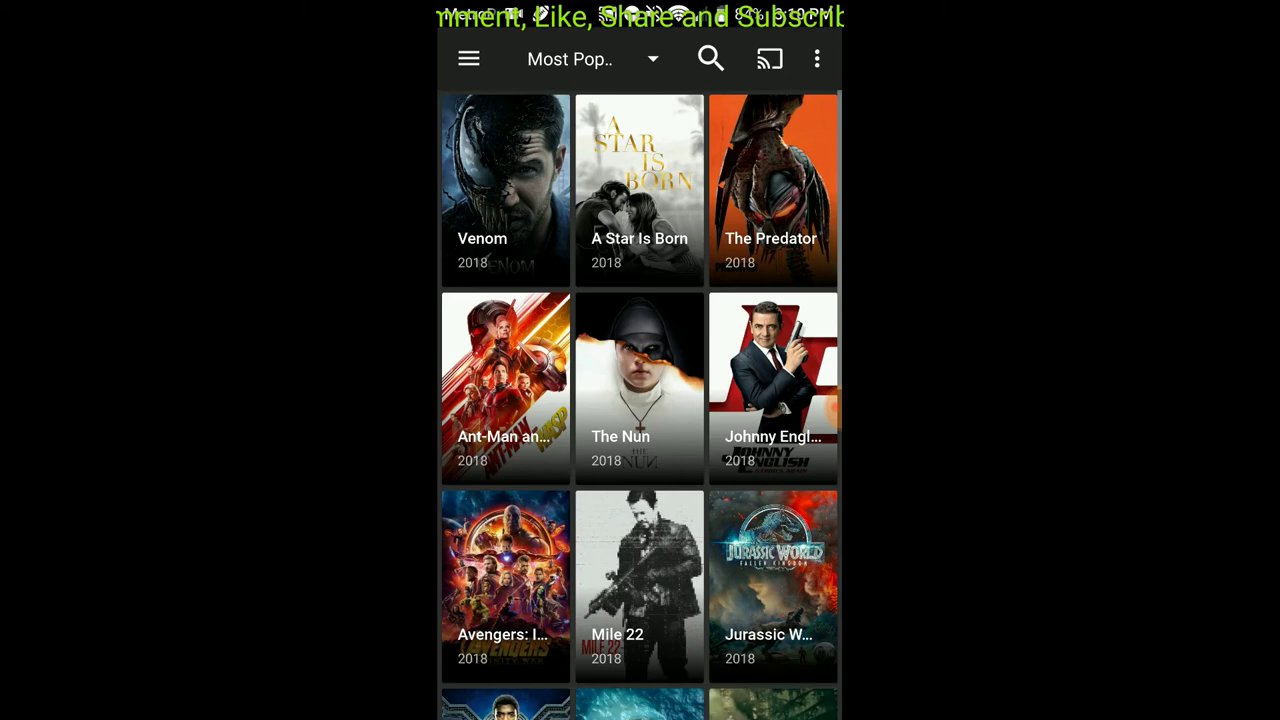
left_click(590, 59)
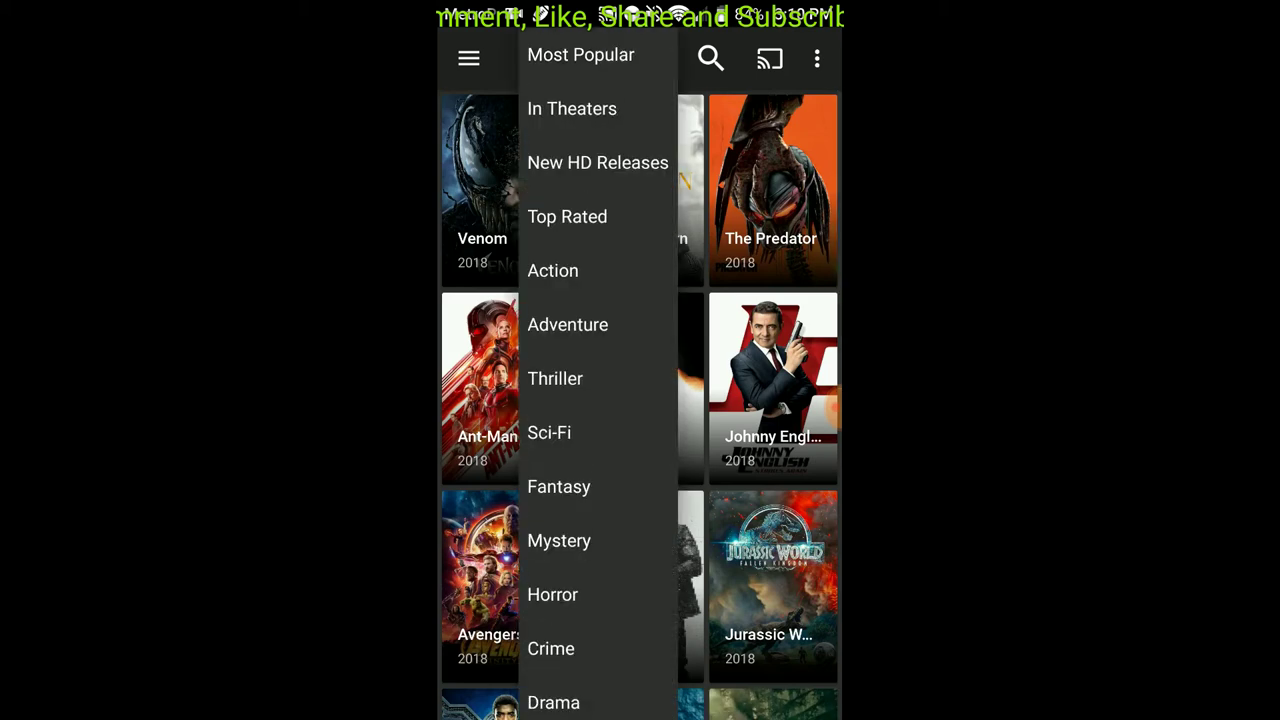
left_click(597, 162)
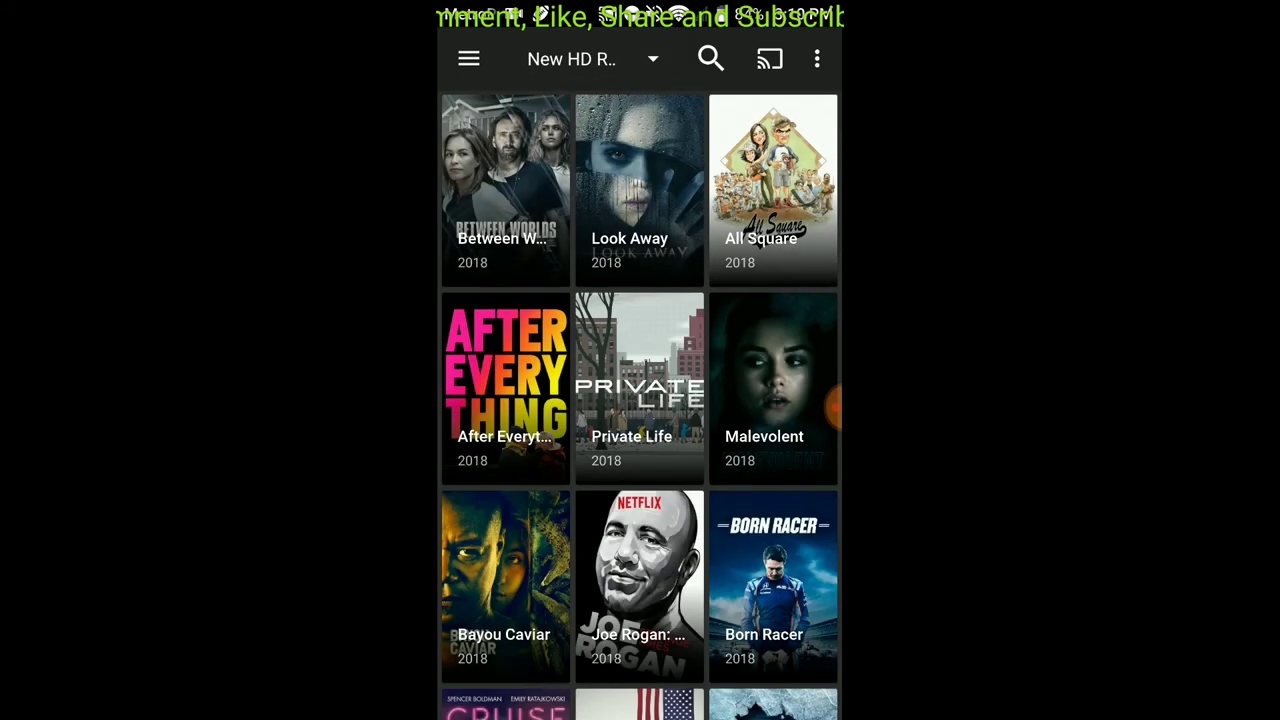
left_click(817, 59)
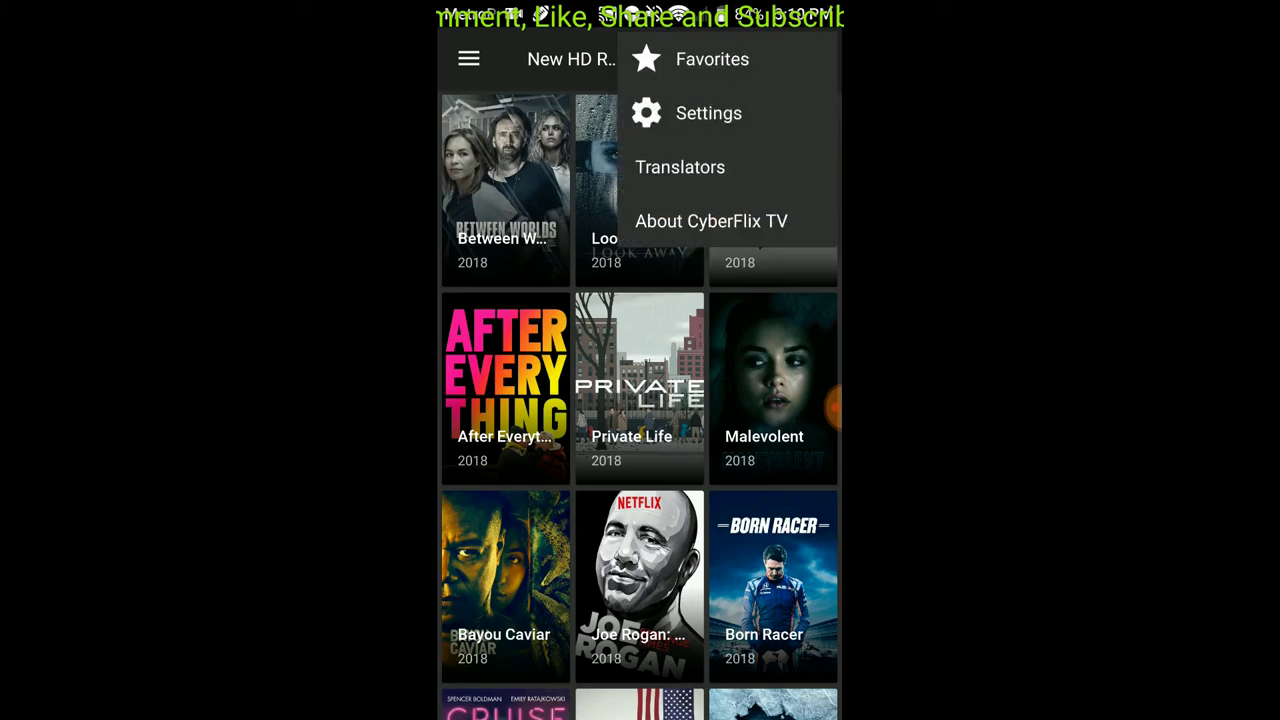
Open CyberFlix TV Settings and scroll down through every option
left_click(708, 113)
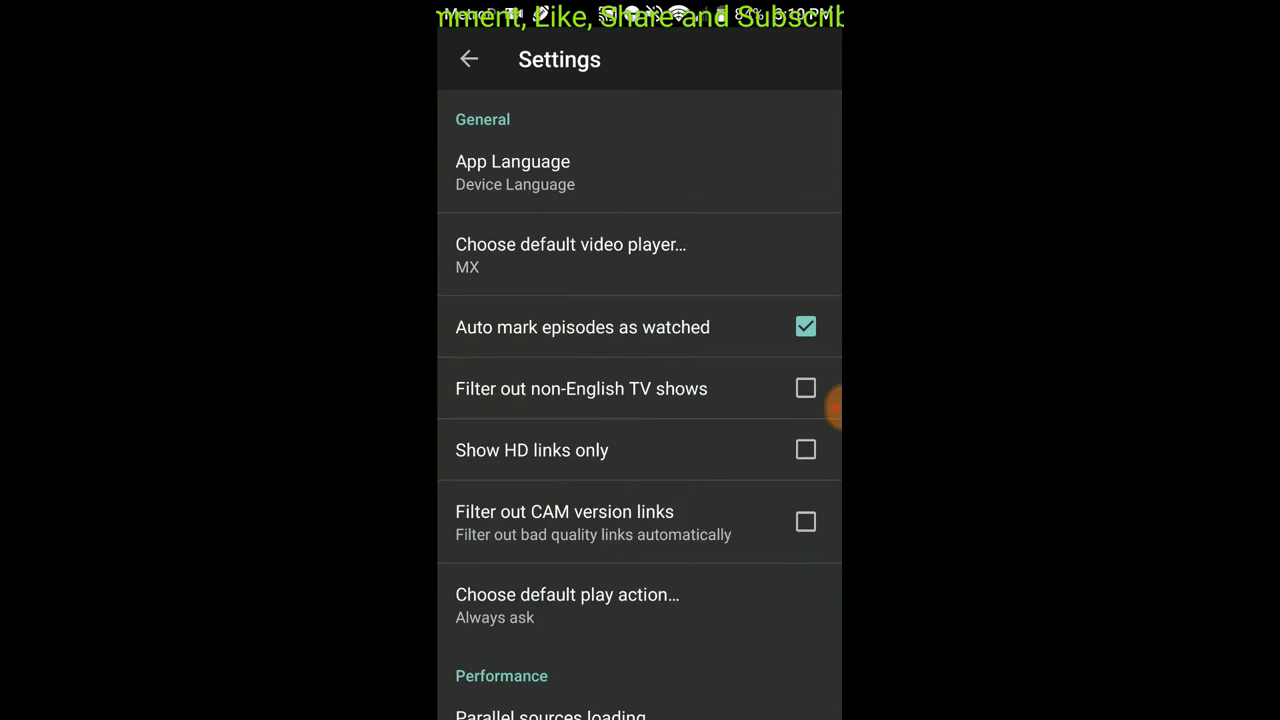
scroll(835, 406, "down", 2)
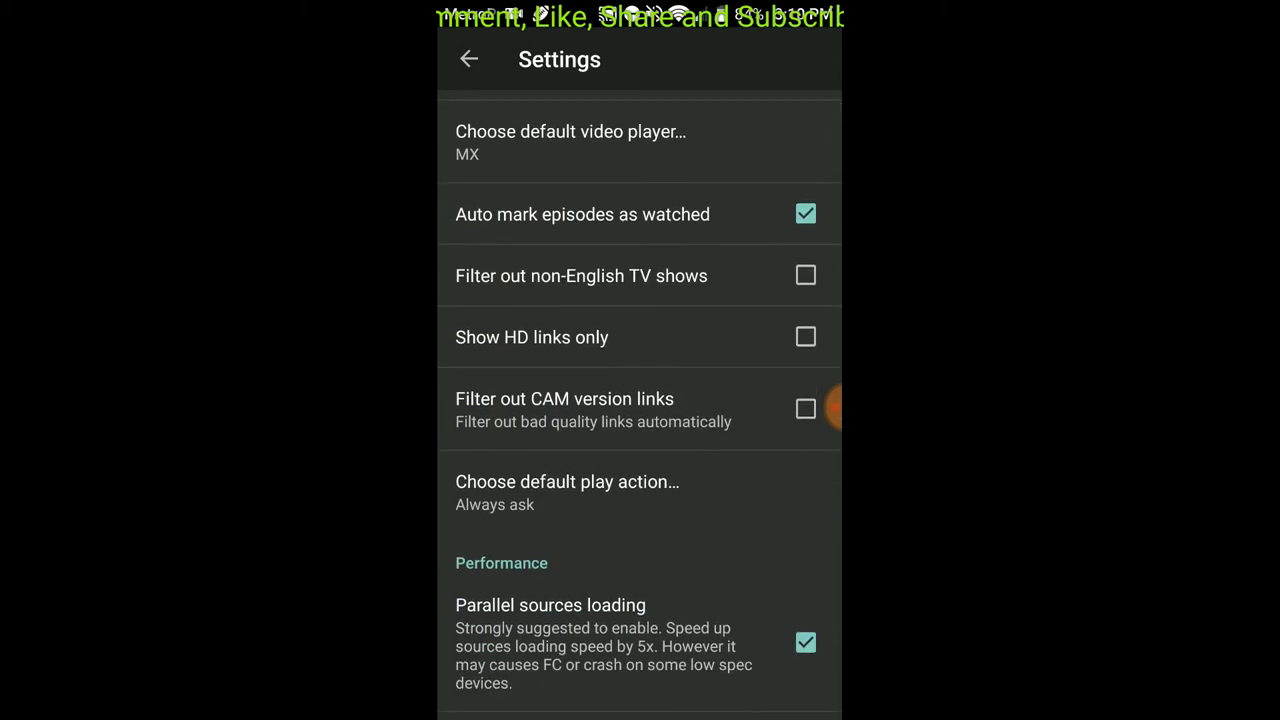
scroll(835, 408, "down", 2)
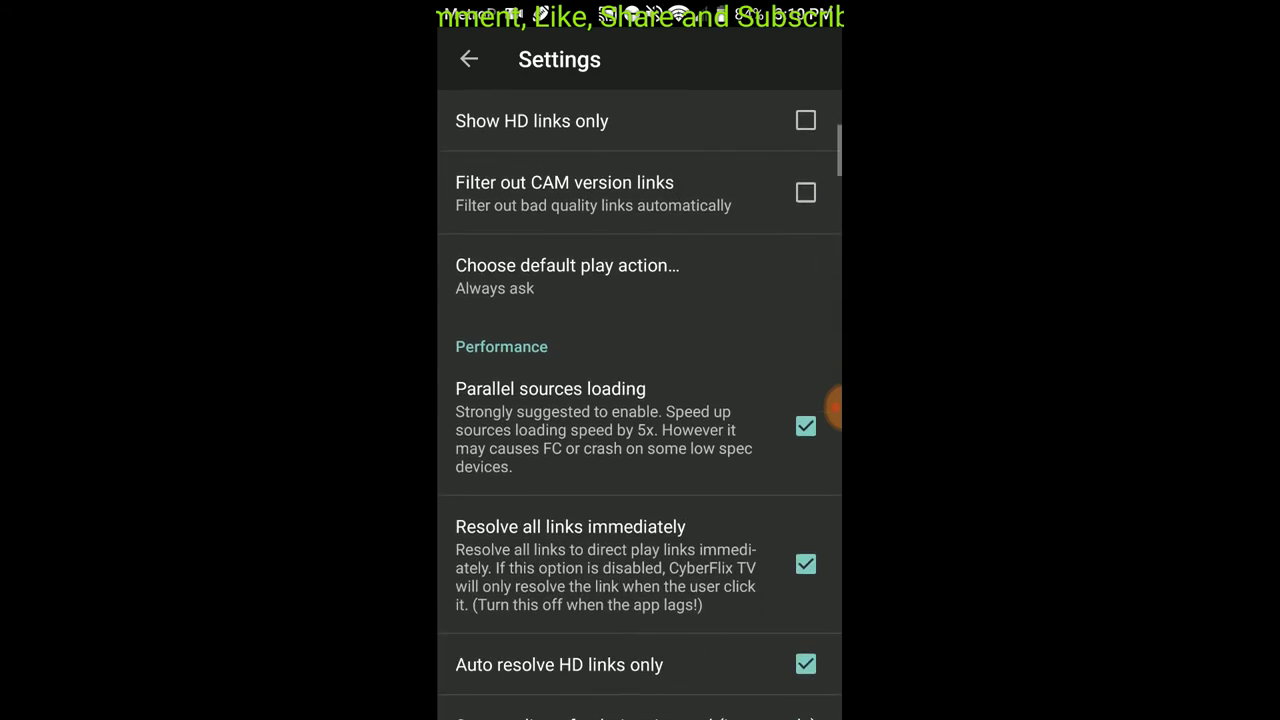
scroll(835, 408, "down", 2)
scroll(835, 408, "down", 2)
scroll(835, 408, "down", 2)
scroll(835, 408, "down", 4)
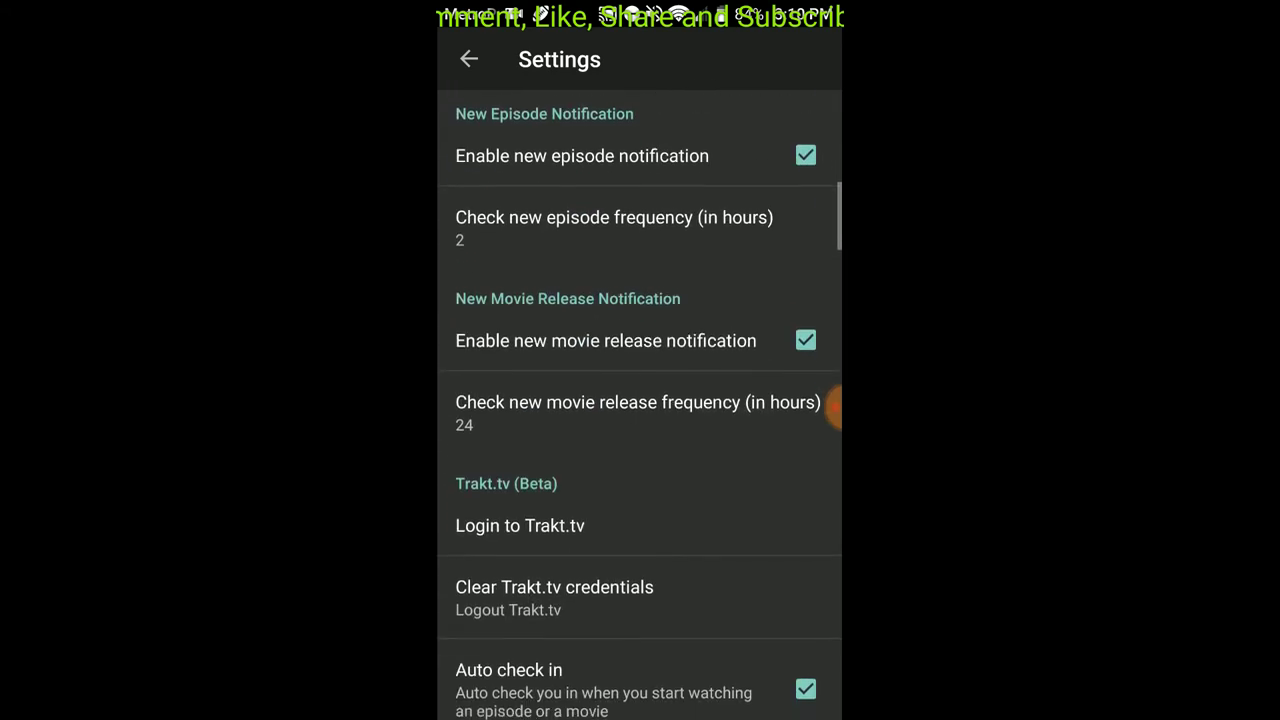
scroll(835, 408, "down", 2)
scroll(835, 408, "down", 3)
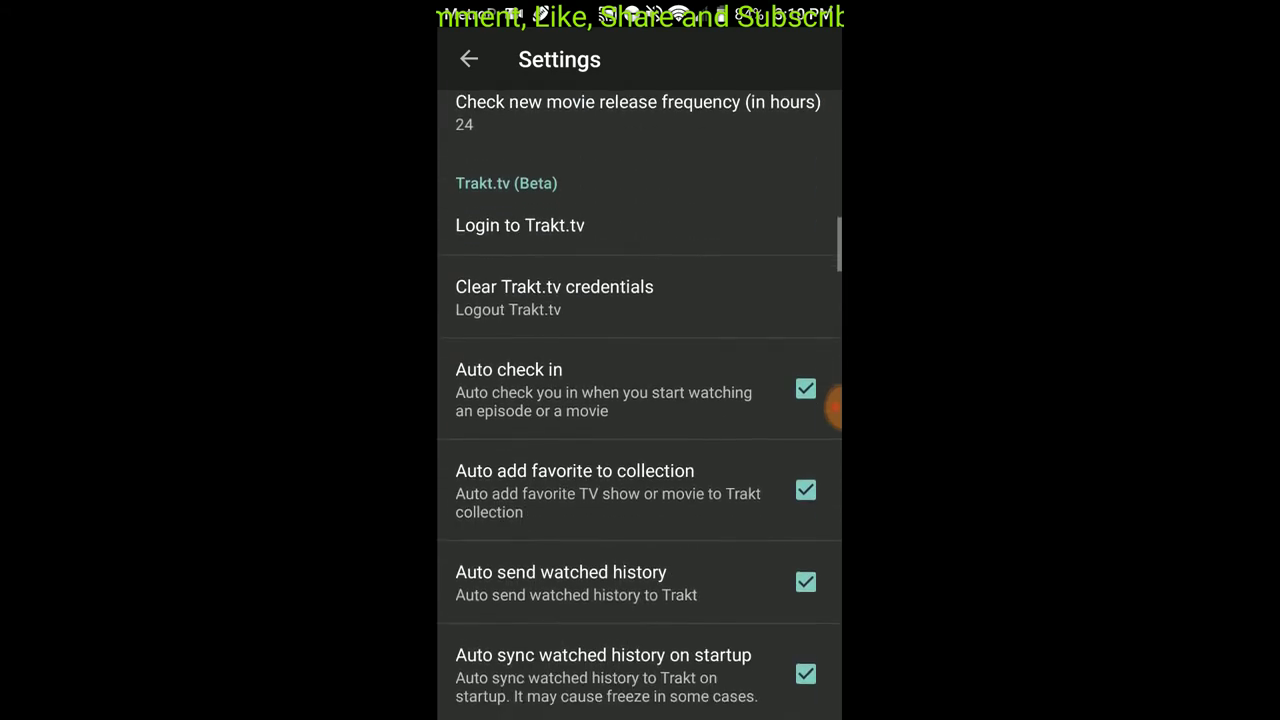
scroll(835, 408, "down", 3)
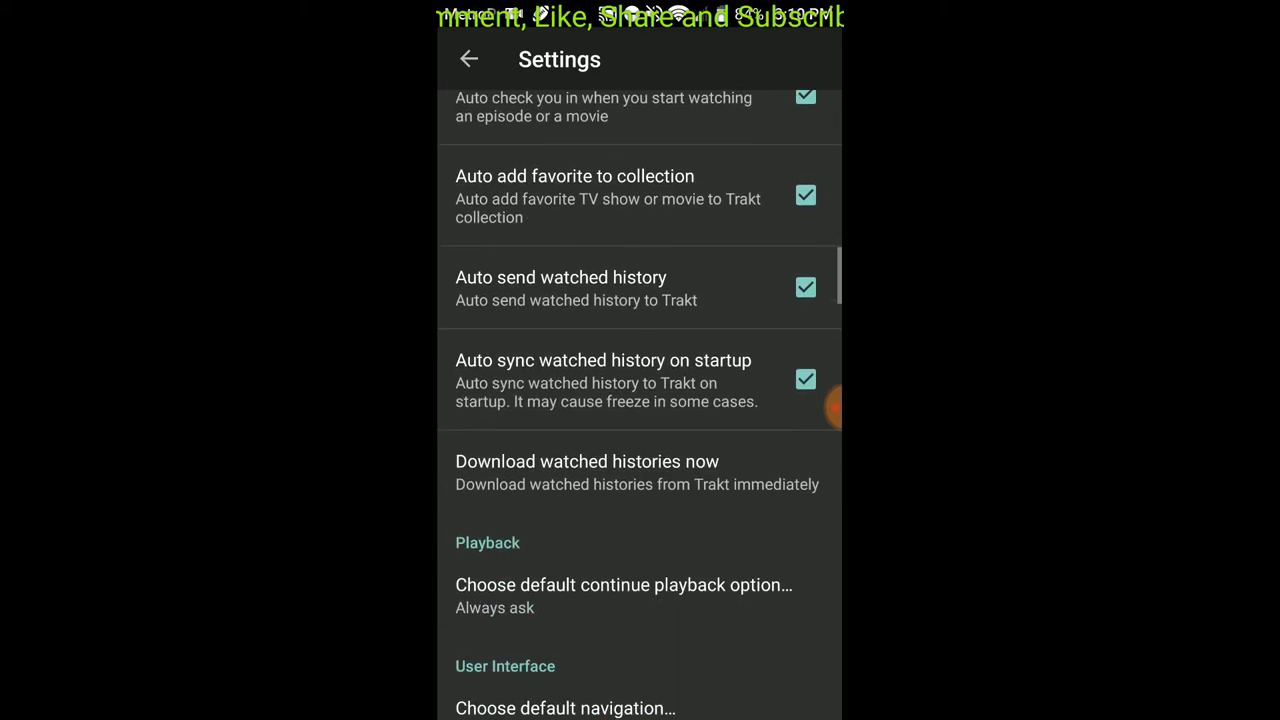
scroll(835, 408, "down", 3)
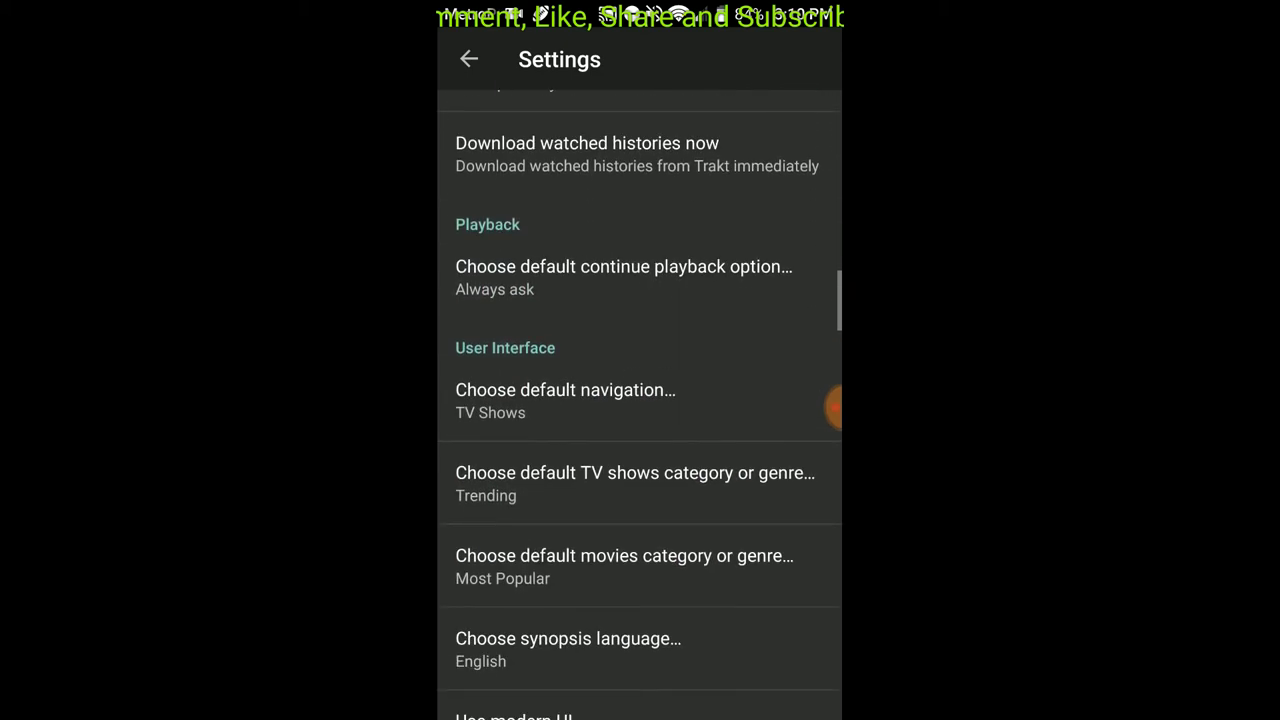
scroll(835, 408, "down", 2)
scroll(835, 408, "down", 1)
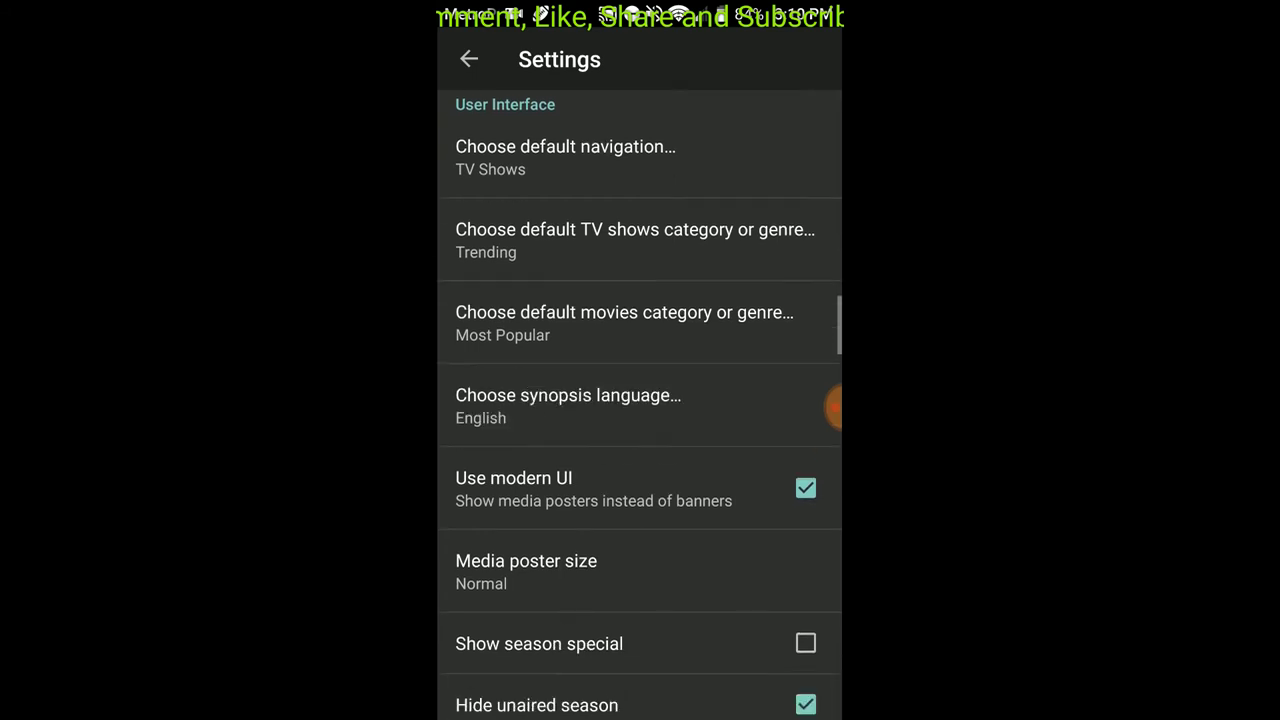
scroll(835, 408, "down", 1)
scroll(835, 408, "down", 2)
scroll(835, 408, "down", 1)
scroll(835, 408, "down", 2)
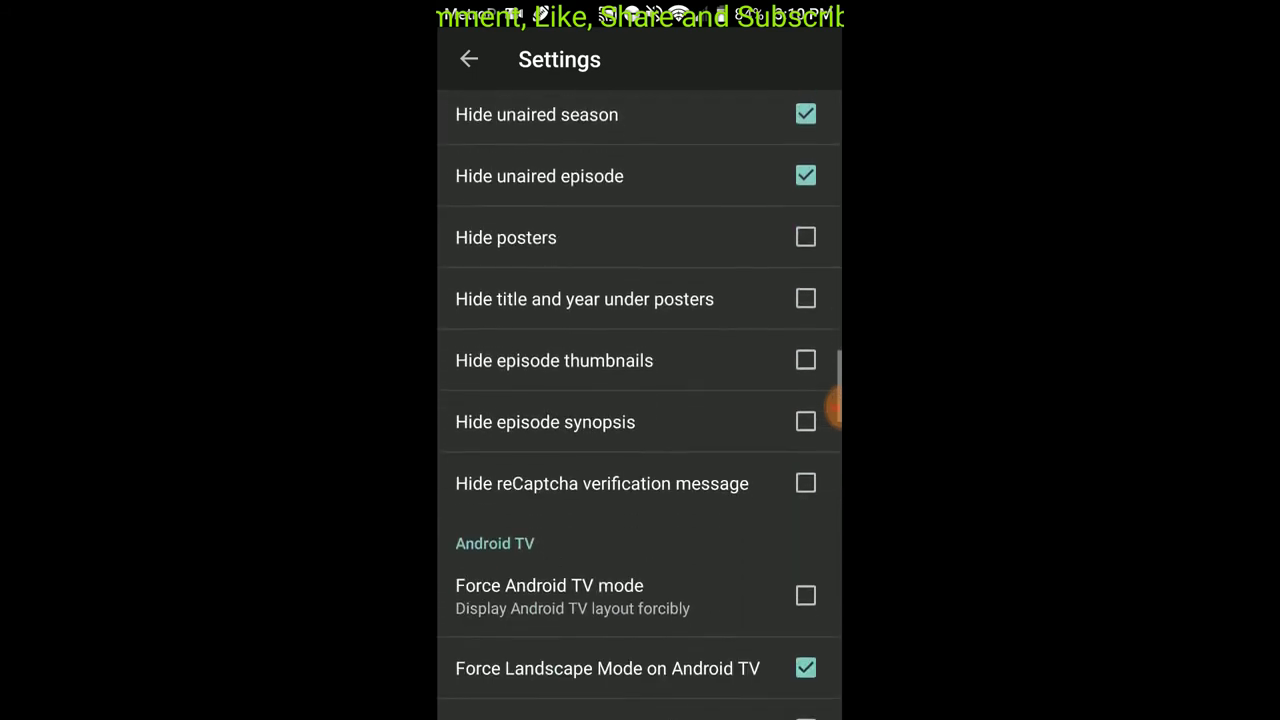
scroll(835, 408, "down", 2)
scroll(835, 408, "down", 2)
scroll(835, 408, "down", 1)
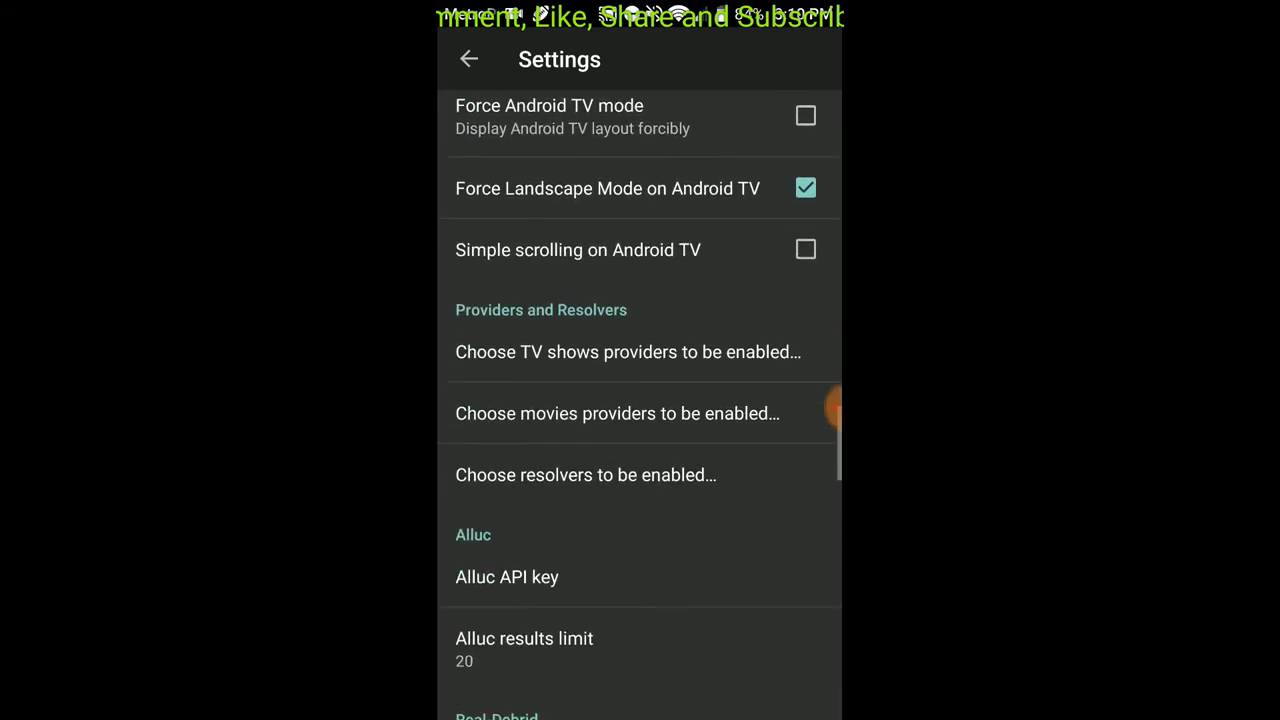
scroll(835, 408, "down", 1)
Scroll back to the top of Settings and return to the New HD Releases grid
scroll(835, 408, "up", 2)
scroll(835, 408, "up", 1)
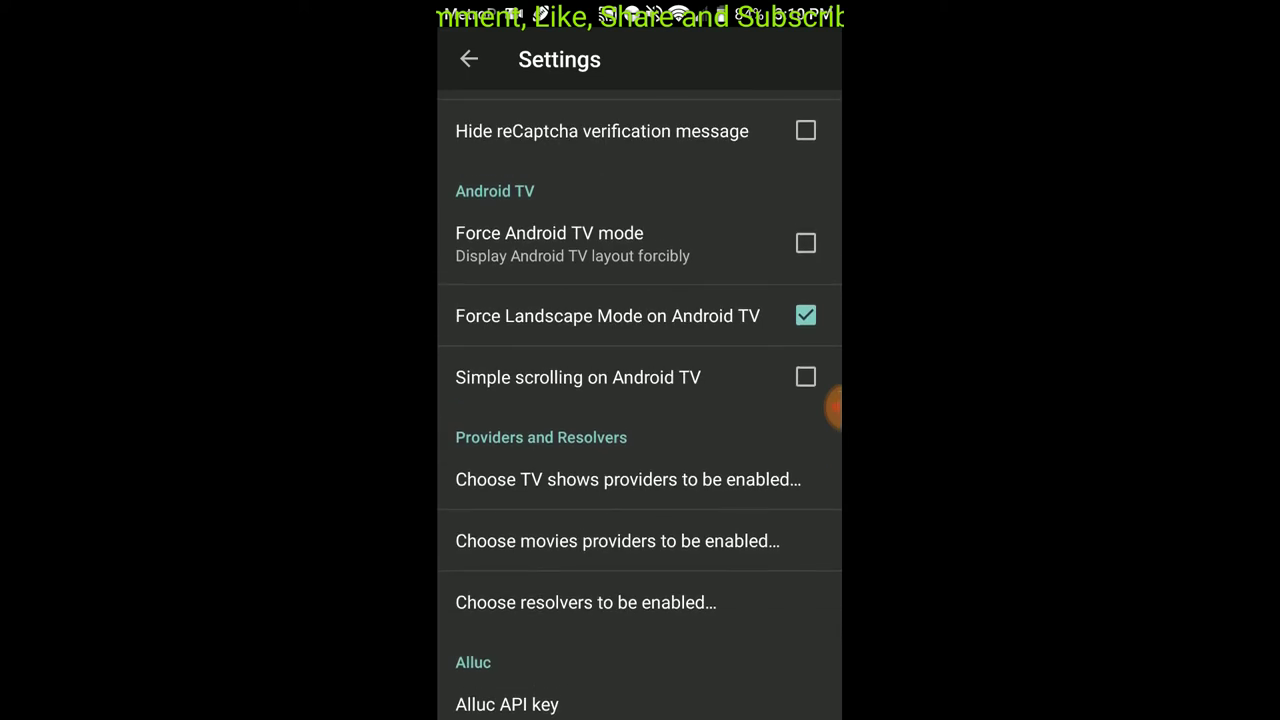
scroll(835, 408, "down", 4)
scroll(835, 408, "up", 6)
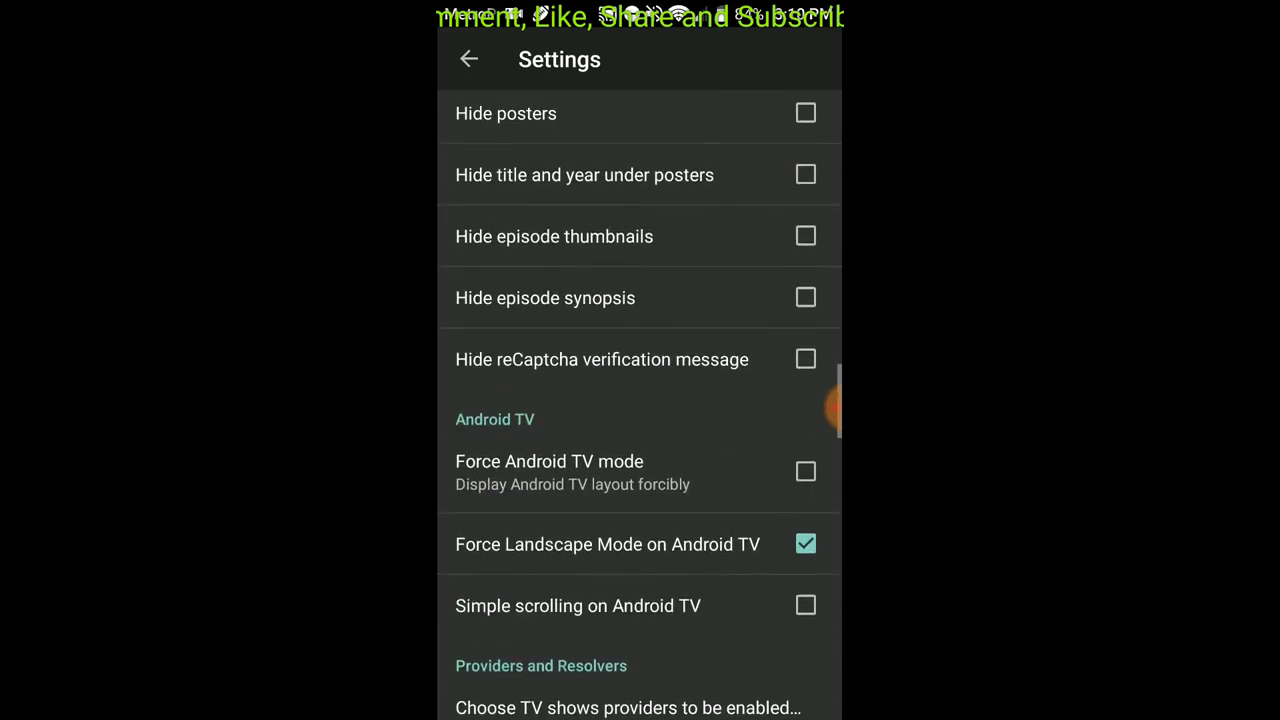
scroll(835, 408, "up", 1)
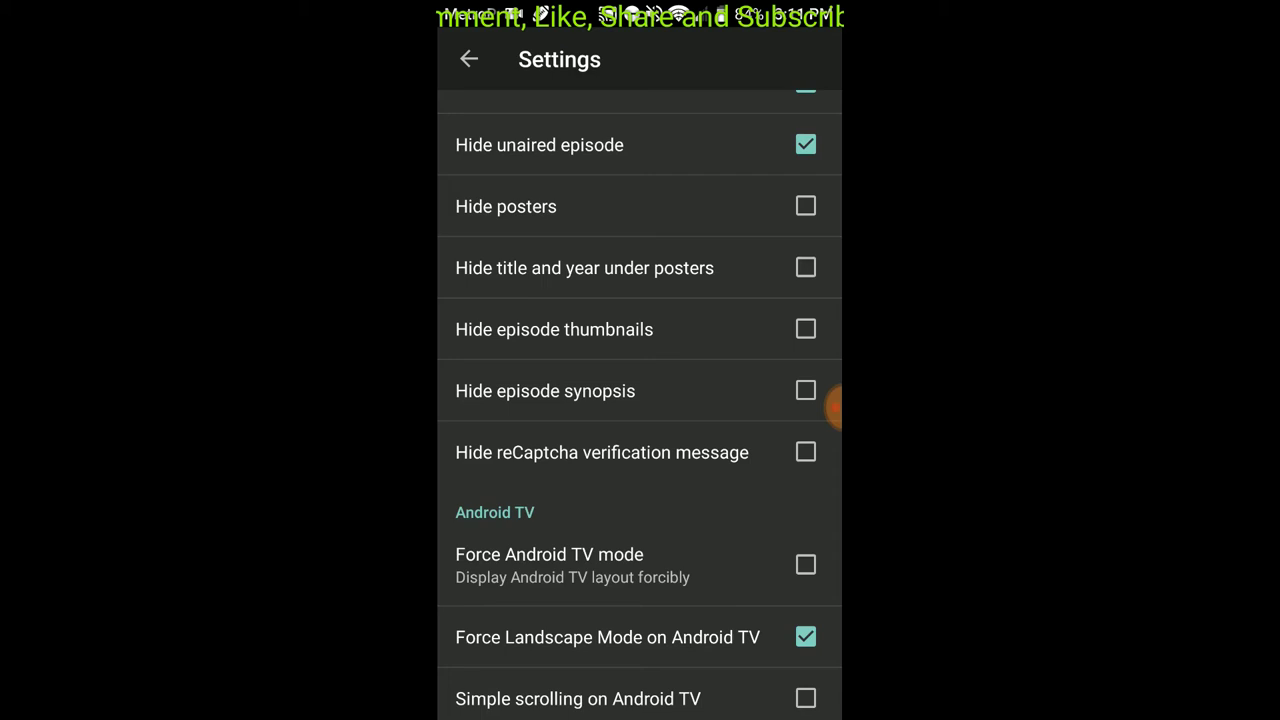
scroll(836, 407, "up", 3)
scroll(836, 407, "up", 5)
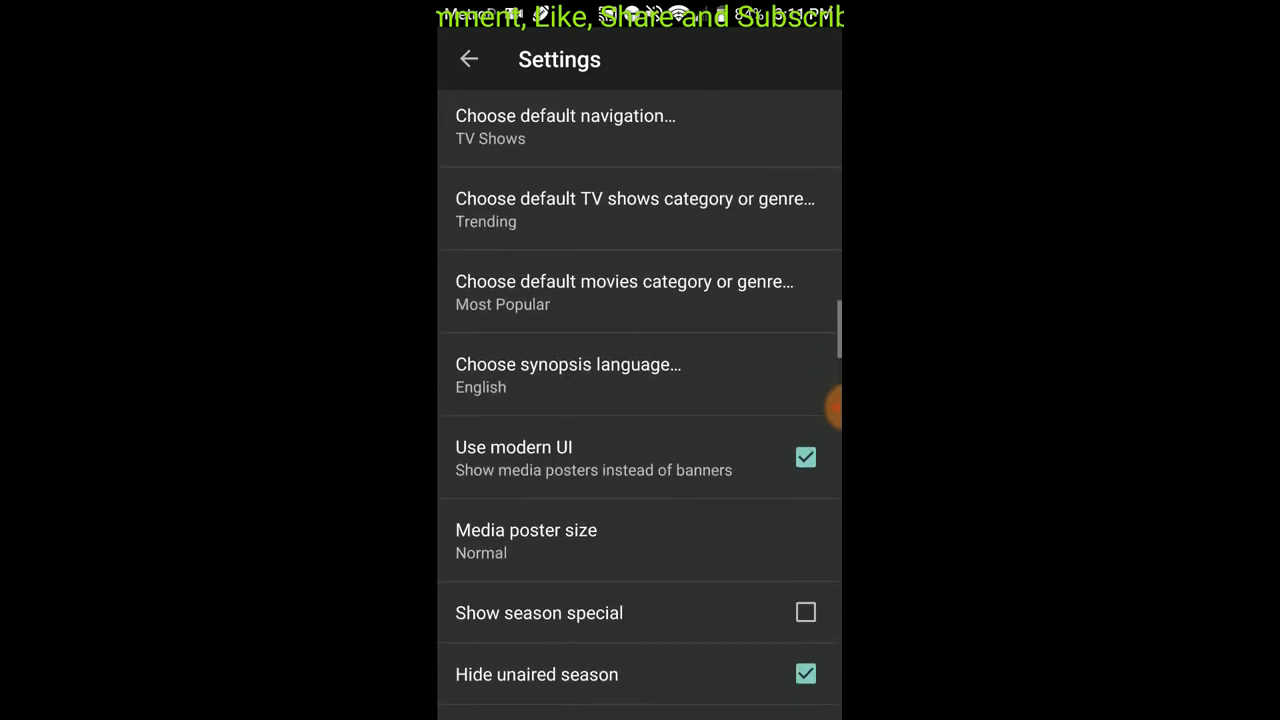
scroll(836, 407, "up", 2)
scroll(836, 407, "up", 2)
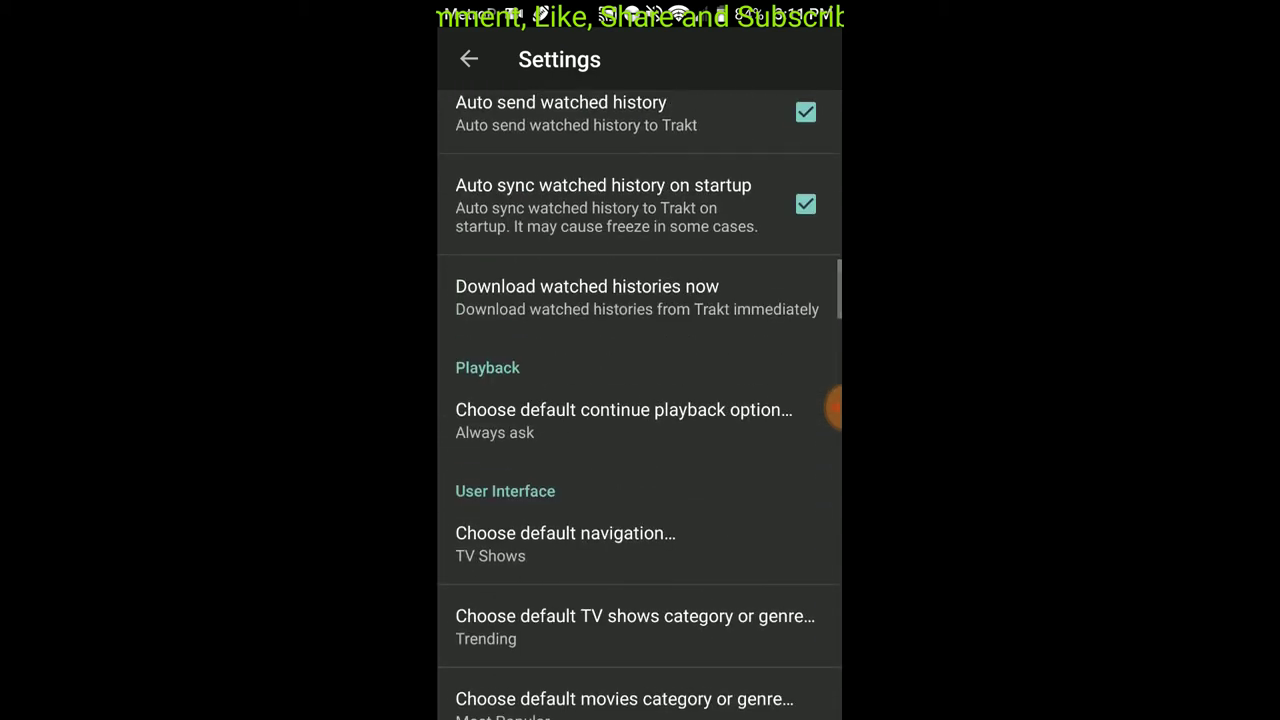
scroll(836, 410, "up", 2)
scroll(836, 407, "up", 1)
scroll(836, 407, "up", 3)
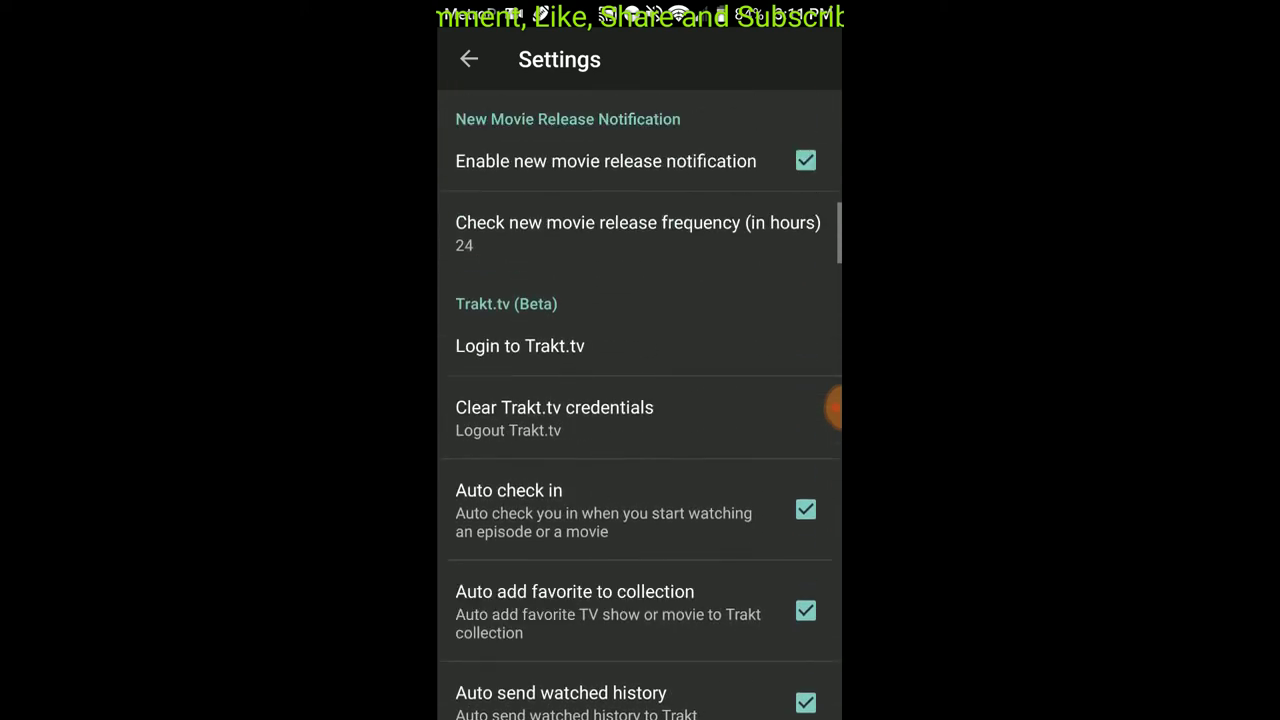
scroll(836, 407, "up", 4)
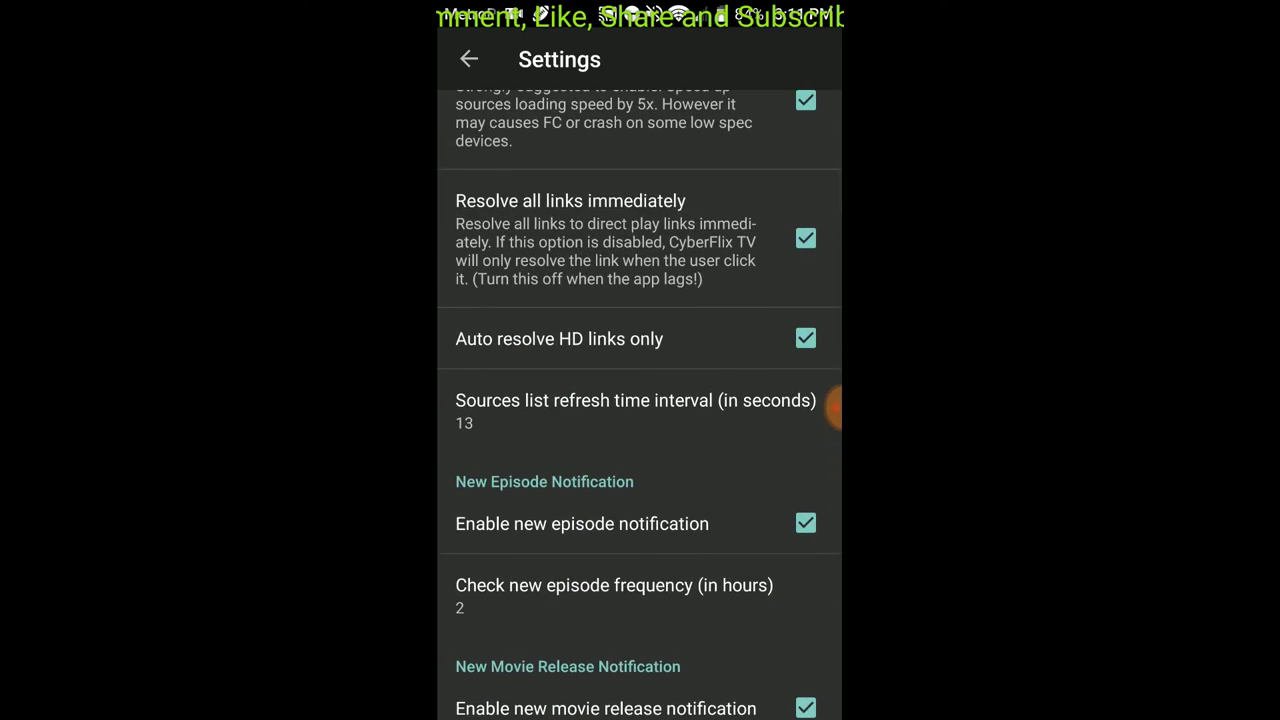
left_click(469, 59)
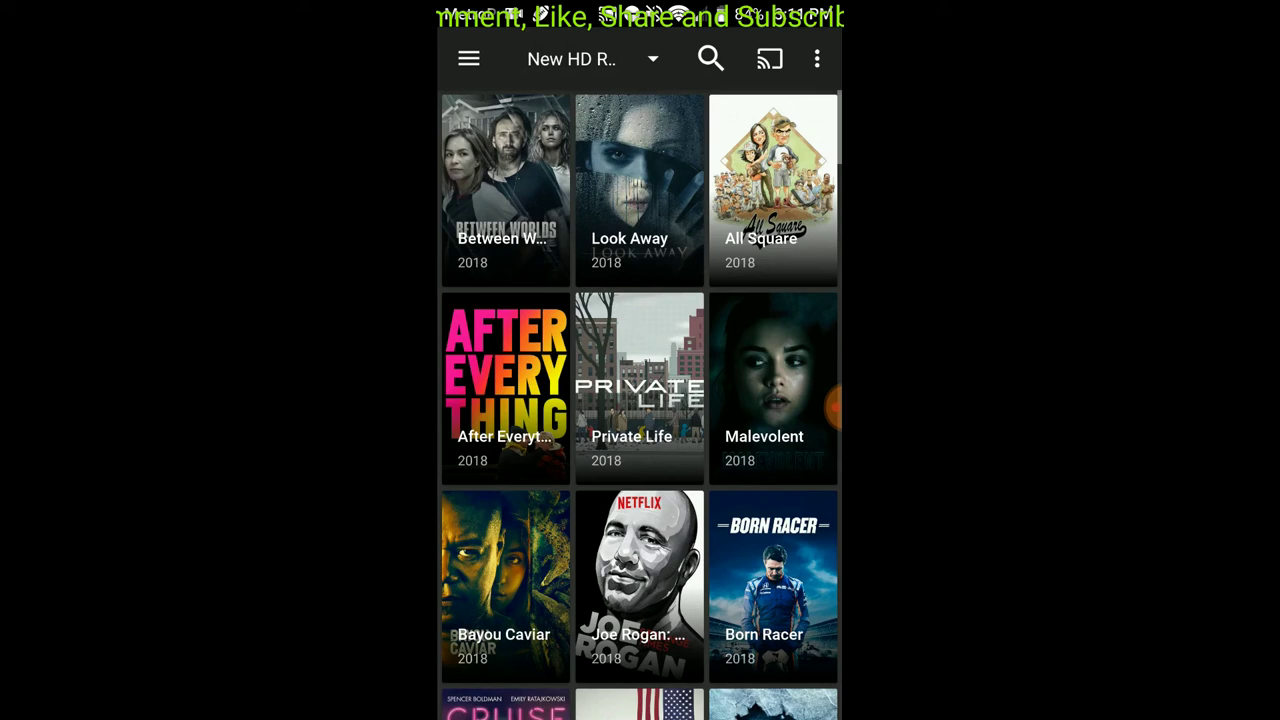
Open the Between Worlds movie page and start playing it
left_click(640, 140)
left_click(505, 185)
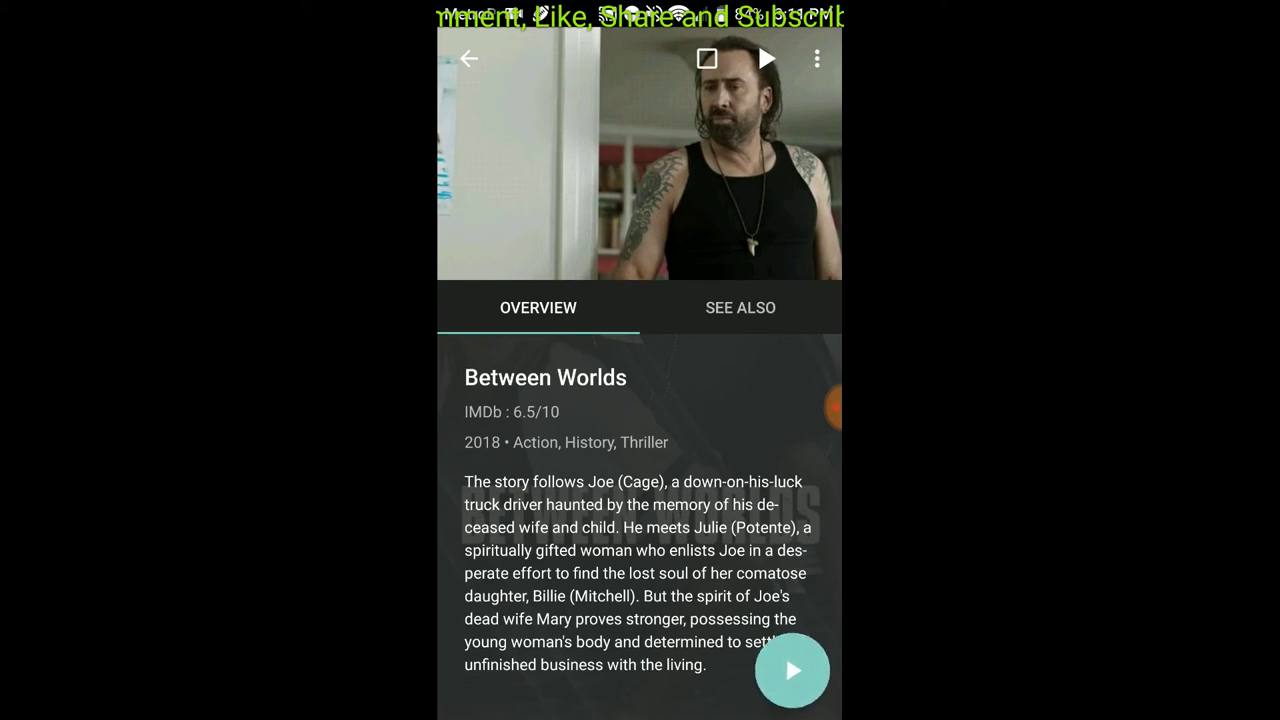
left_click(792, 670)
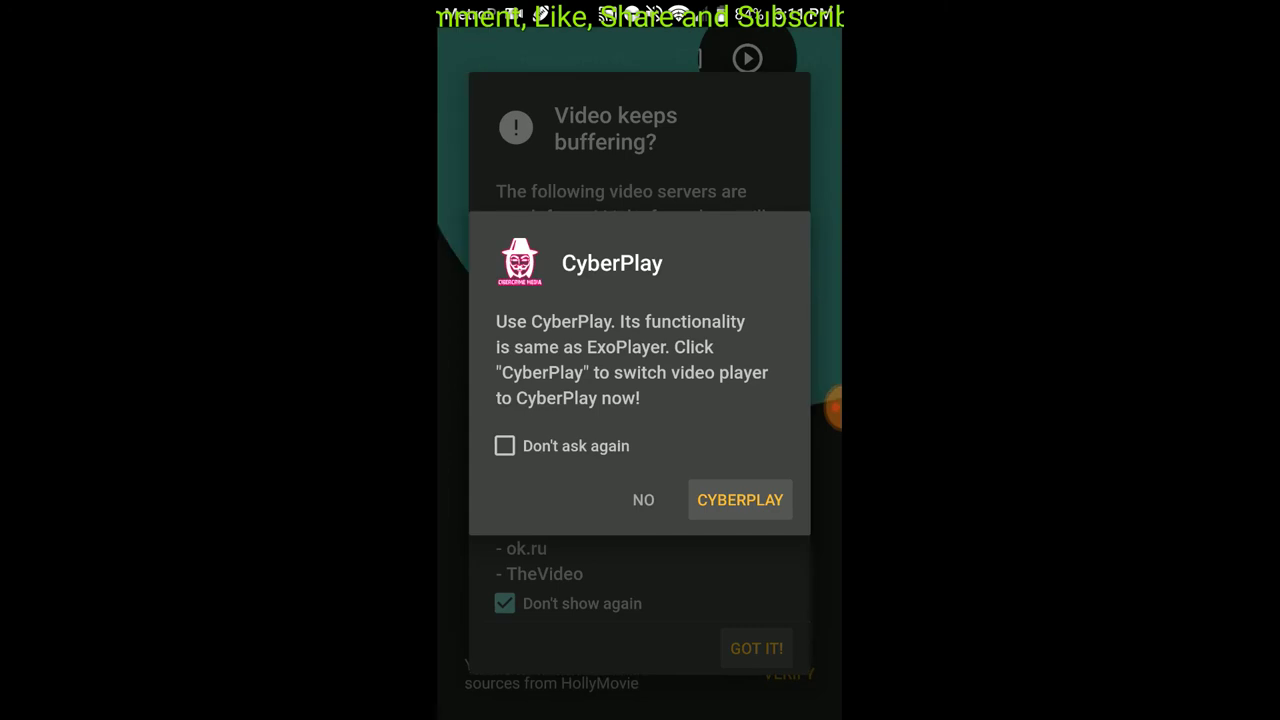
Dismiss the CyberPlay and buffering prompts, stream the 720p SeeHD source, then exit playback
left_click(505, 446)
left_click(643, 499)
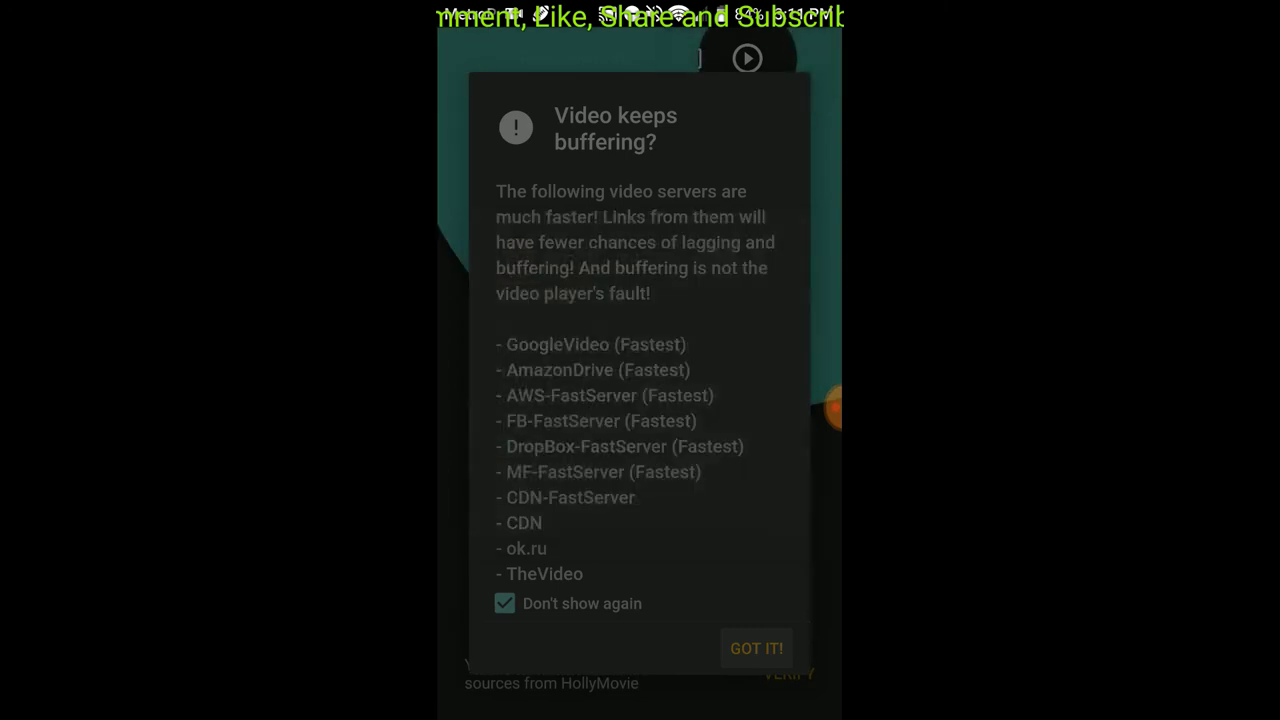
left_click(756, 648)
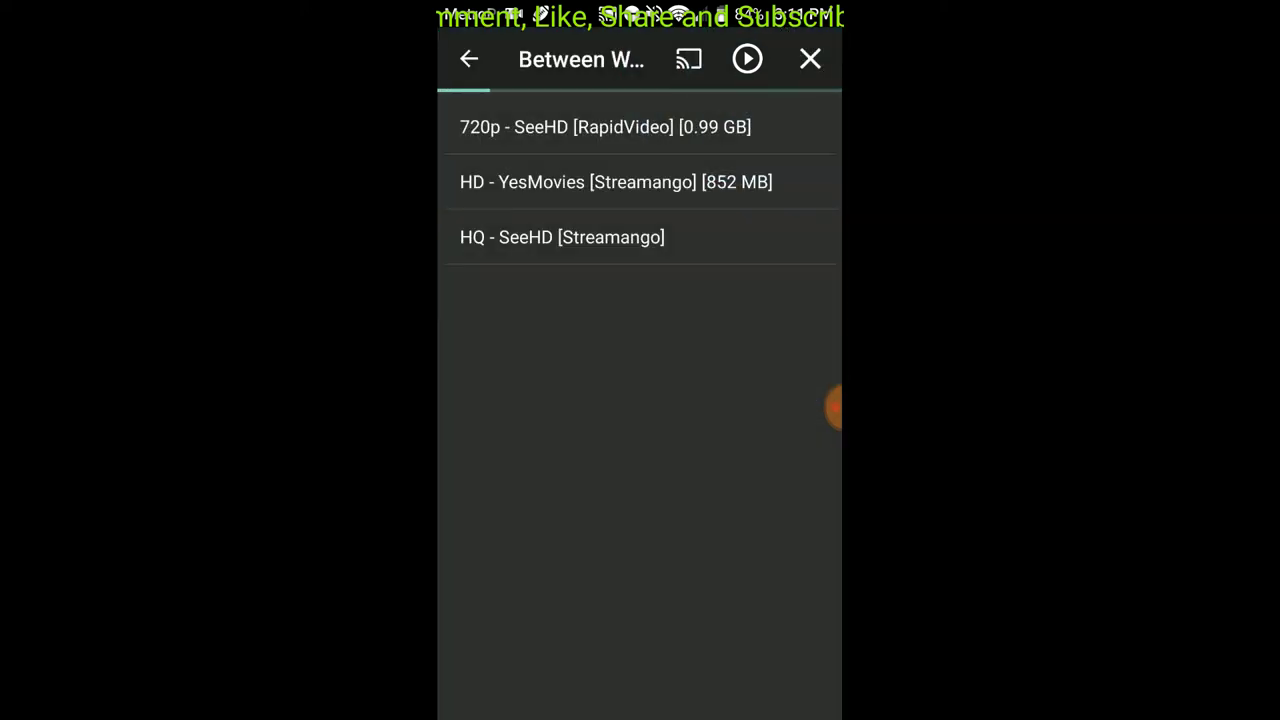
left_click(605, 127)
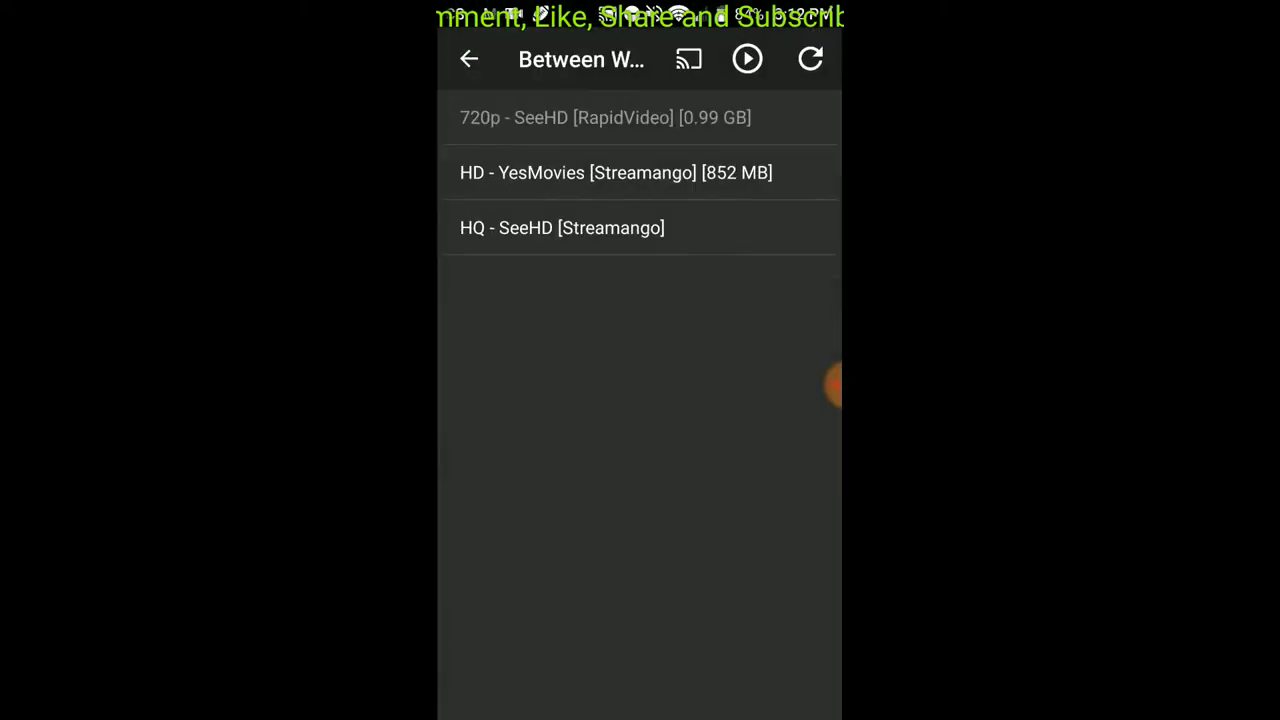
key("Escape")
key("Escape")
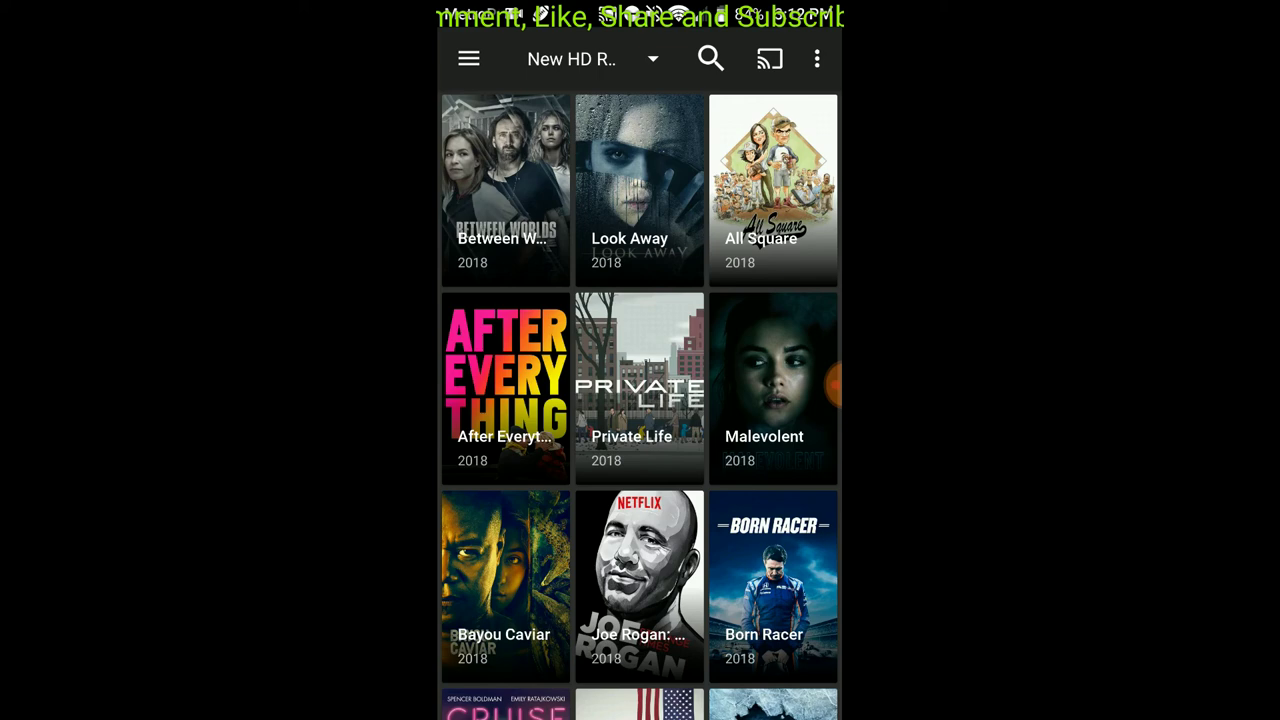
Switch the catalog to TV Shows to load the Trending list led by The Big Bang Theory
key("Escape")
left_click(469, 59)
left_click(520, 214)
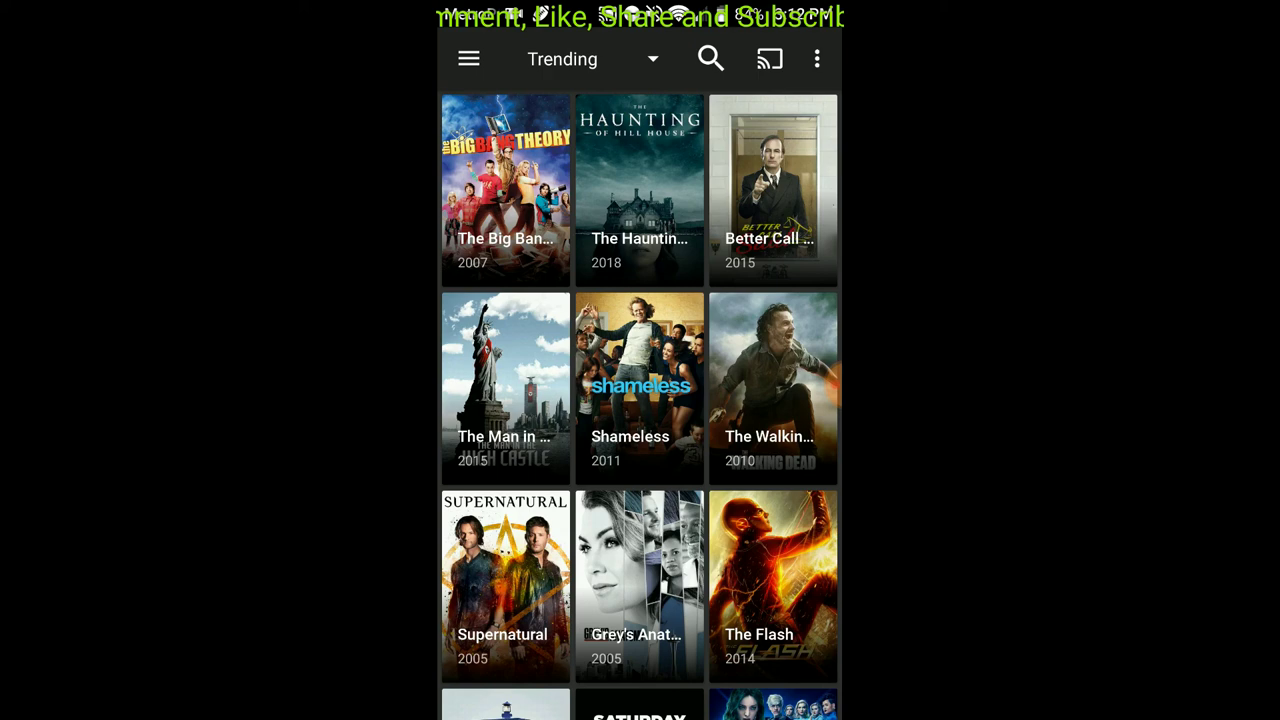
scroll(642, 405, "down", 1)
scroll(642, 405, "up", 1)
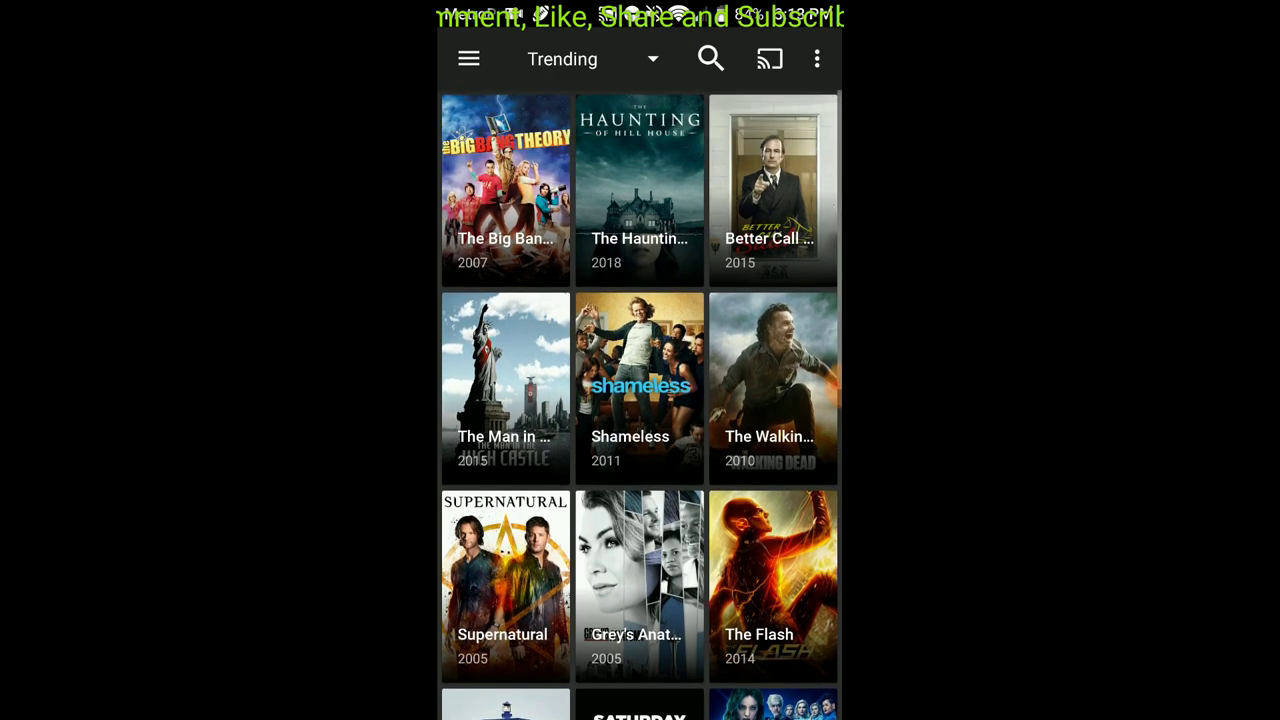